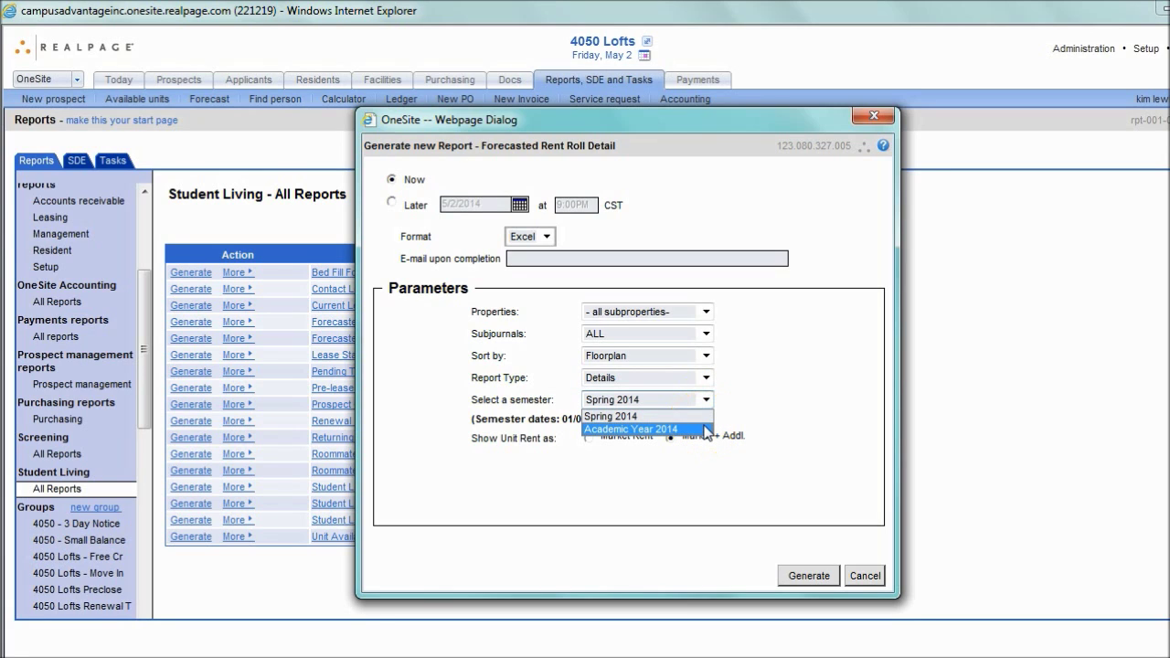
Generate the Forecasted Rent Roll Detail report for the Academic Year 2014 semester and open it in a maximized Excel window.
left_click(707, 429)
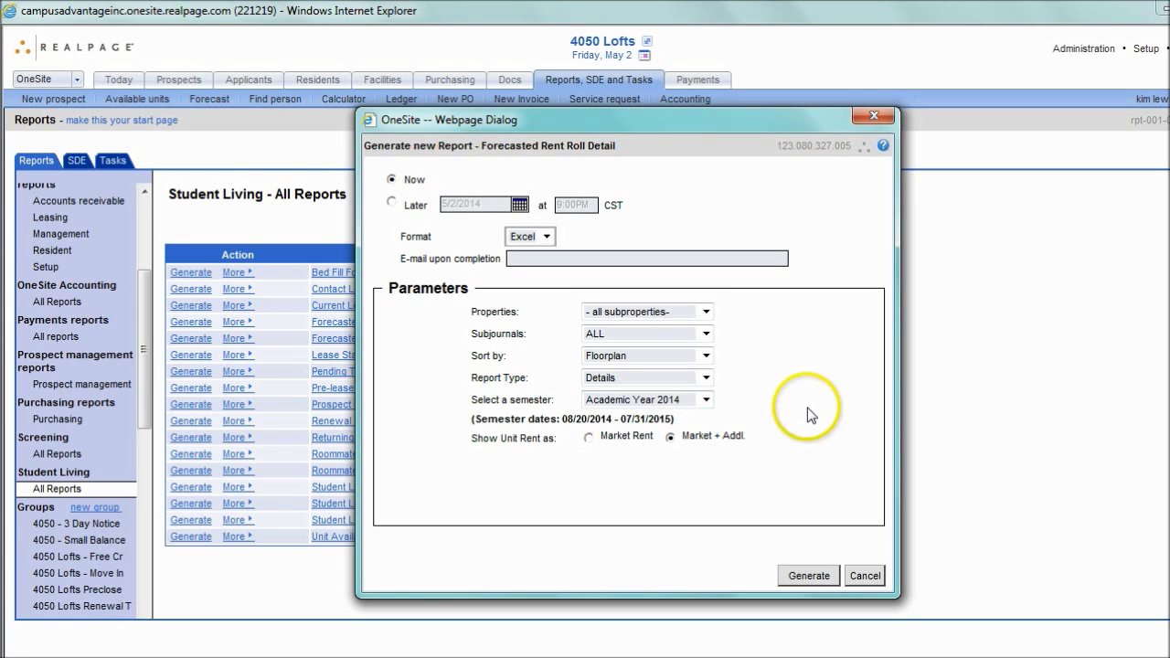
left_click(799, 576)
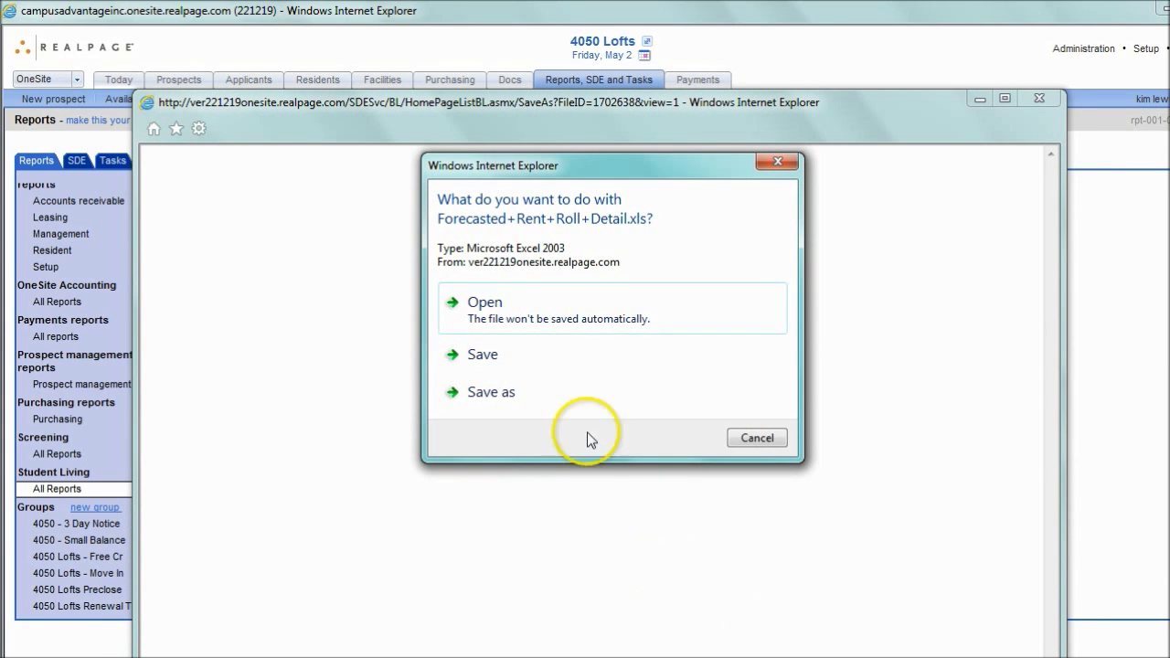
left_click(584, 317)
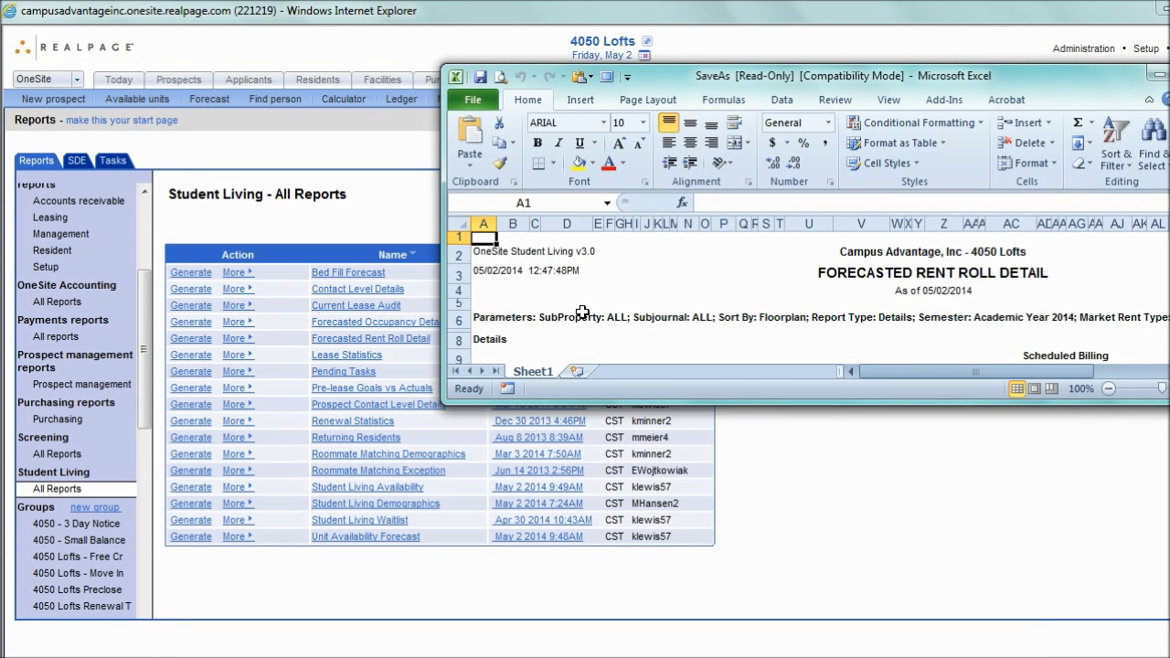
double_click(826, 85)
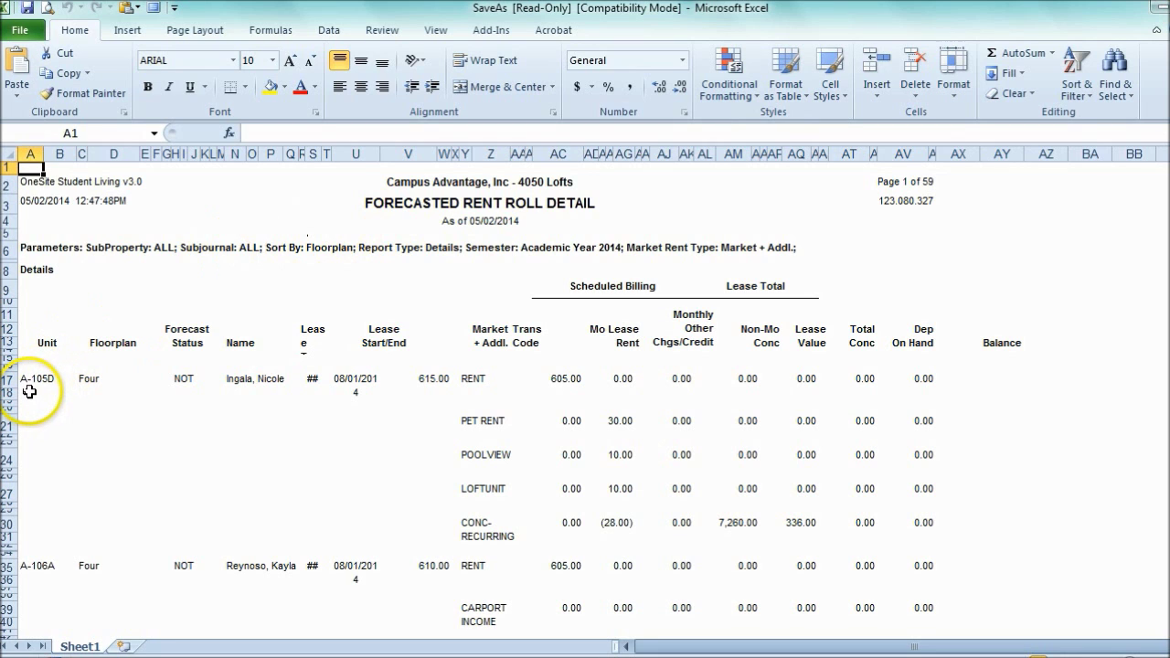
Unmerge all cells in the whole report sheet and turn off text wrapping for them.
left_click(8, 154)
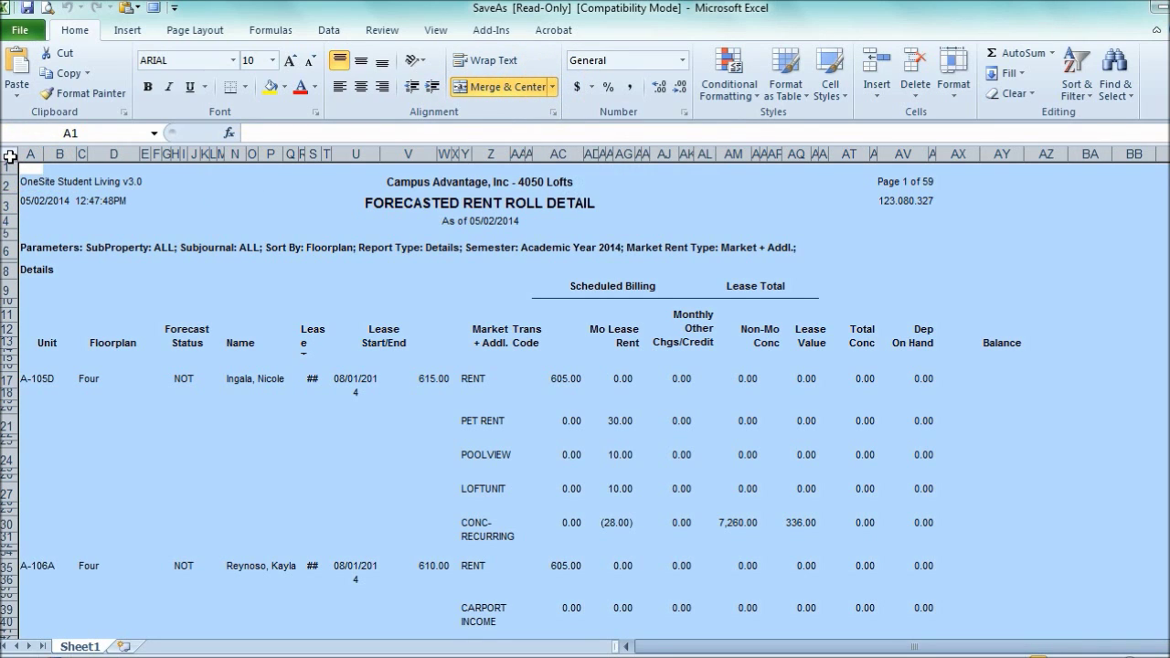
left_click(251, 184)
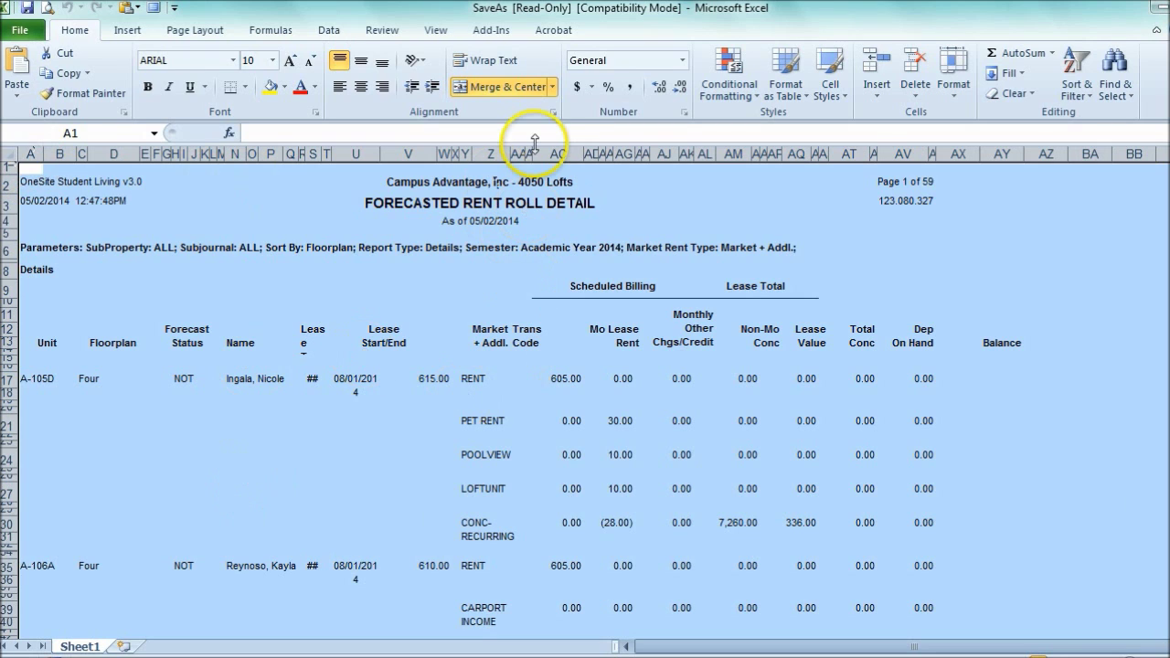
left_click(553, 89)
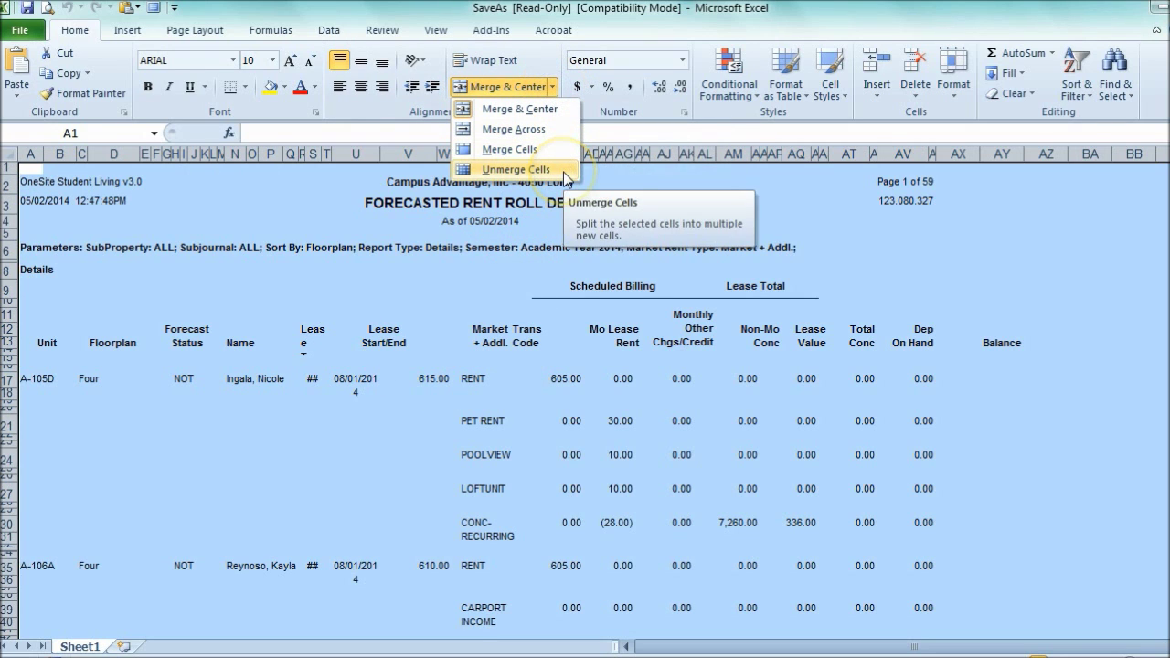
left_click(565, 176)
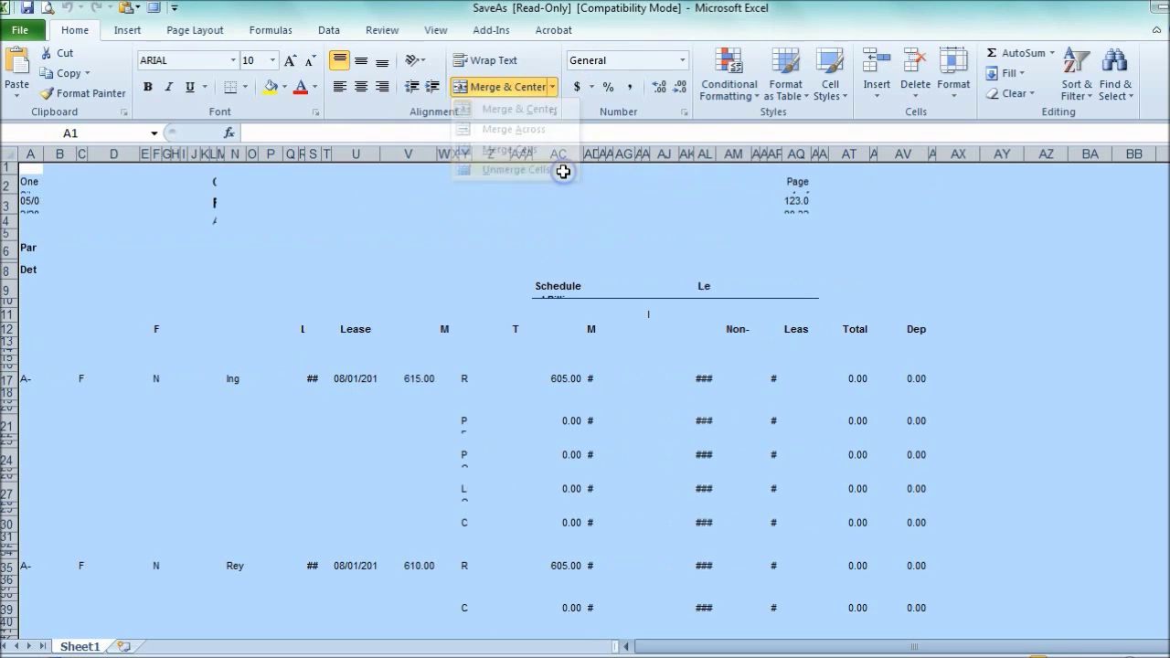
left_click(516, 69)
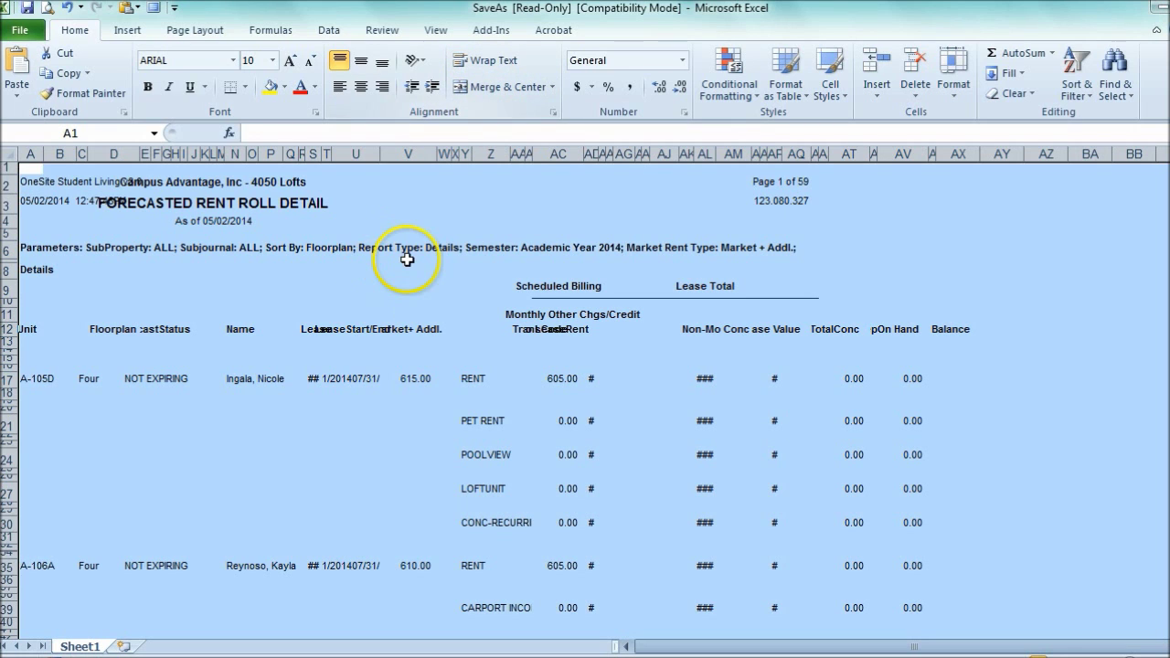
left_click(304, 394)
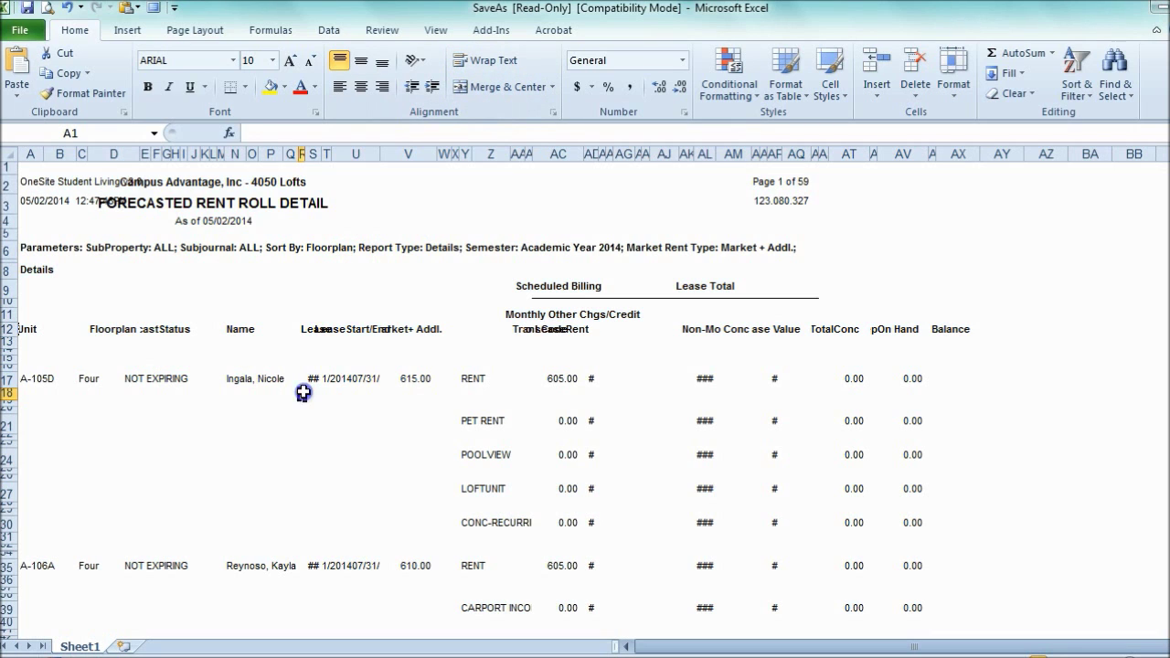
Examine the first resident's name and unit cells and the transaction code rows from PET RENT to CONC-RECURRING.
left_click(242, 384)
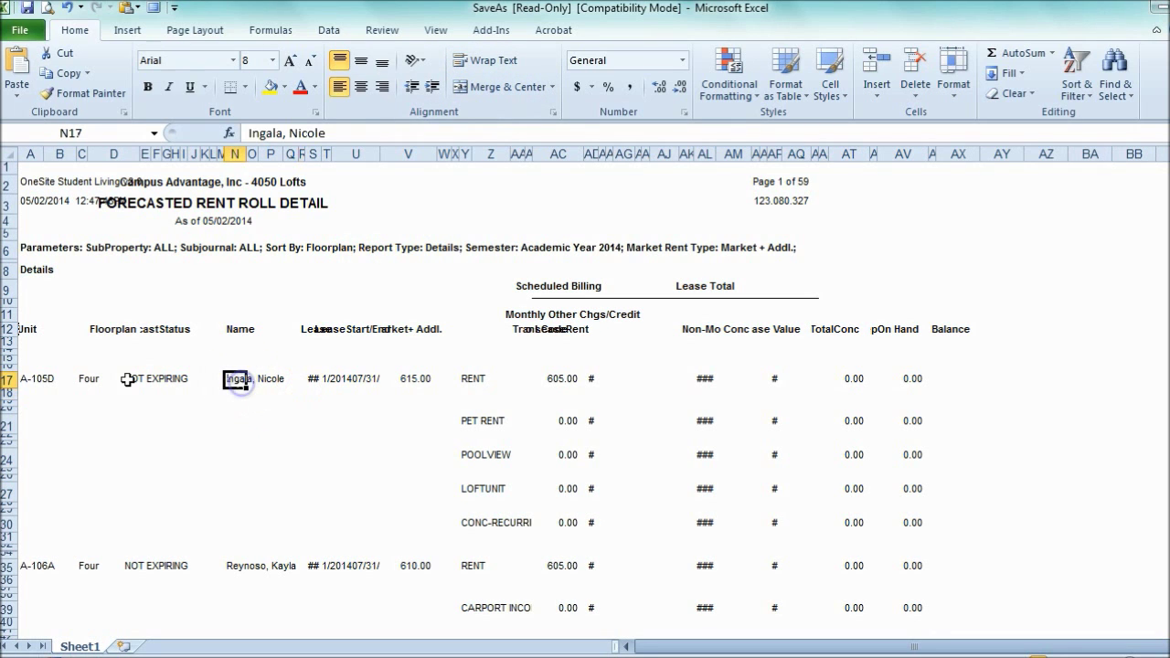
left_click(27, 378)
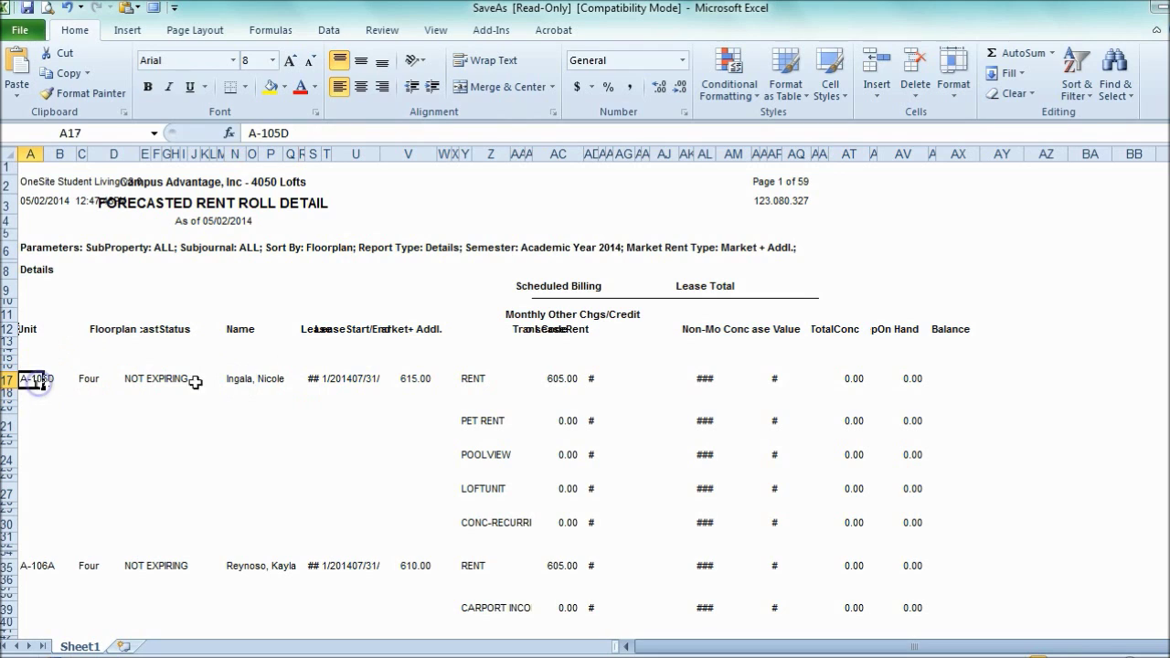
left_click(483, 419)
left_click(476, 457)
left_click(486, 488)
left_click(494, 522)
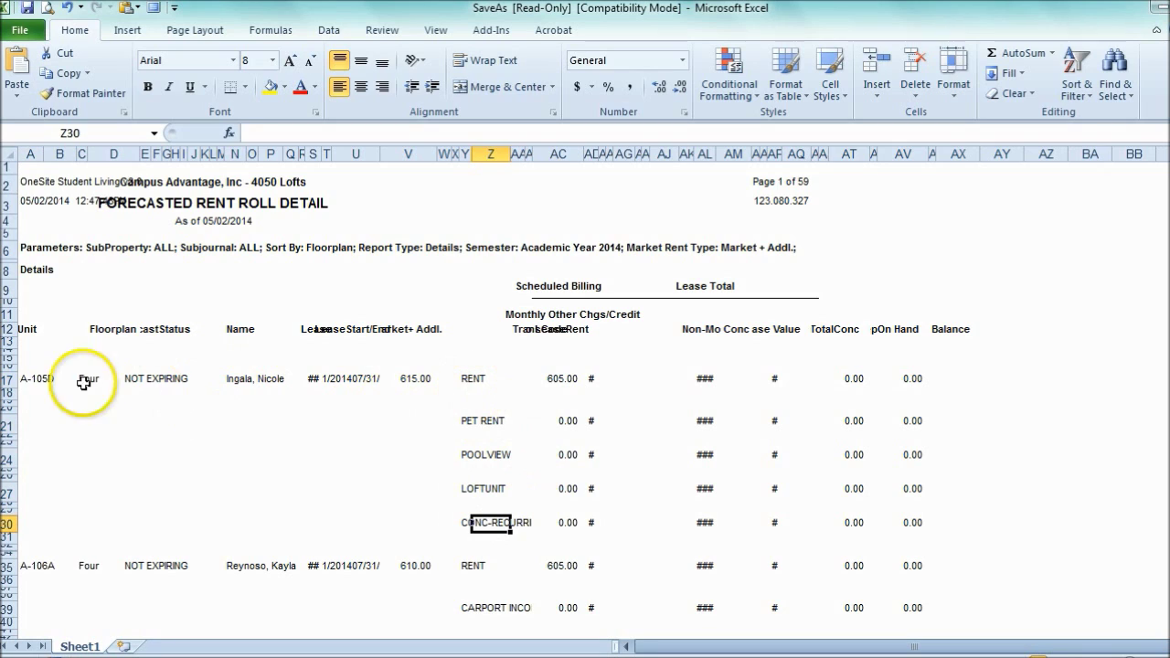
Select only the blank cells within A18:N4266 and fill them all with a formula referencing the cell directly above.
left_click(35, 378)
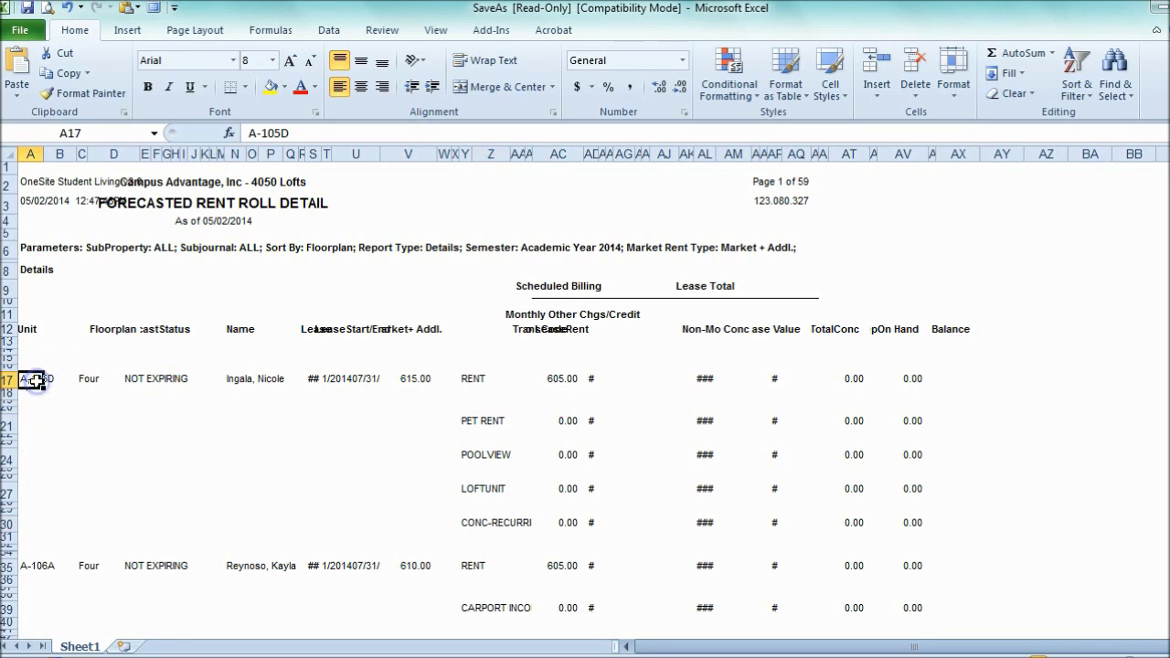
key("Down")
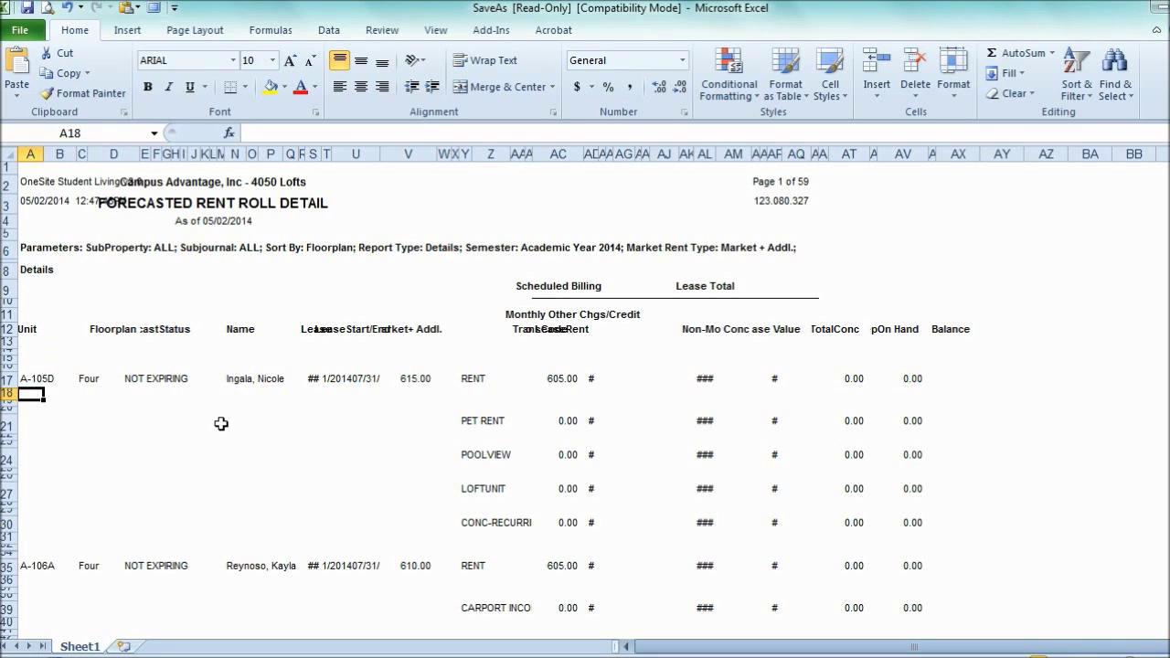
left_click_drag(1169, 178, 1169, 613)
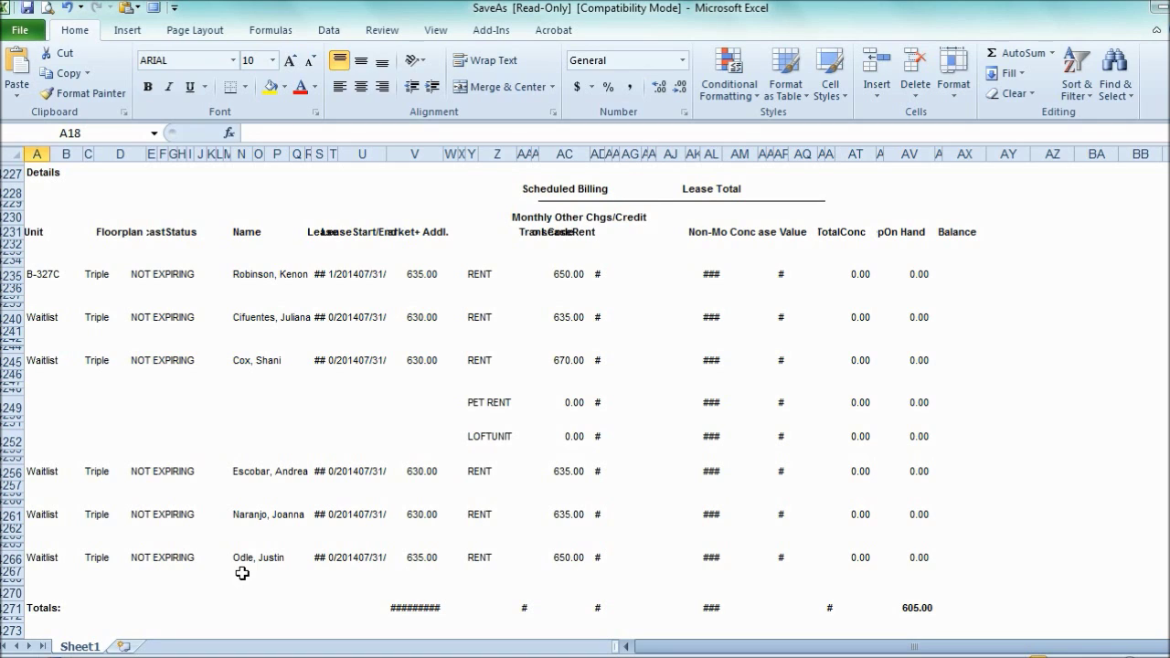
left_click(242, 573, "shift")
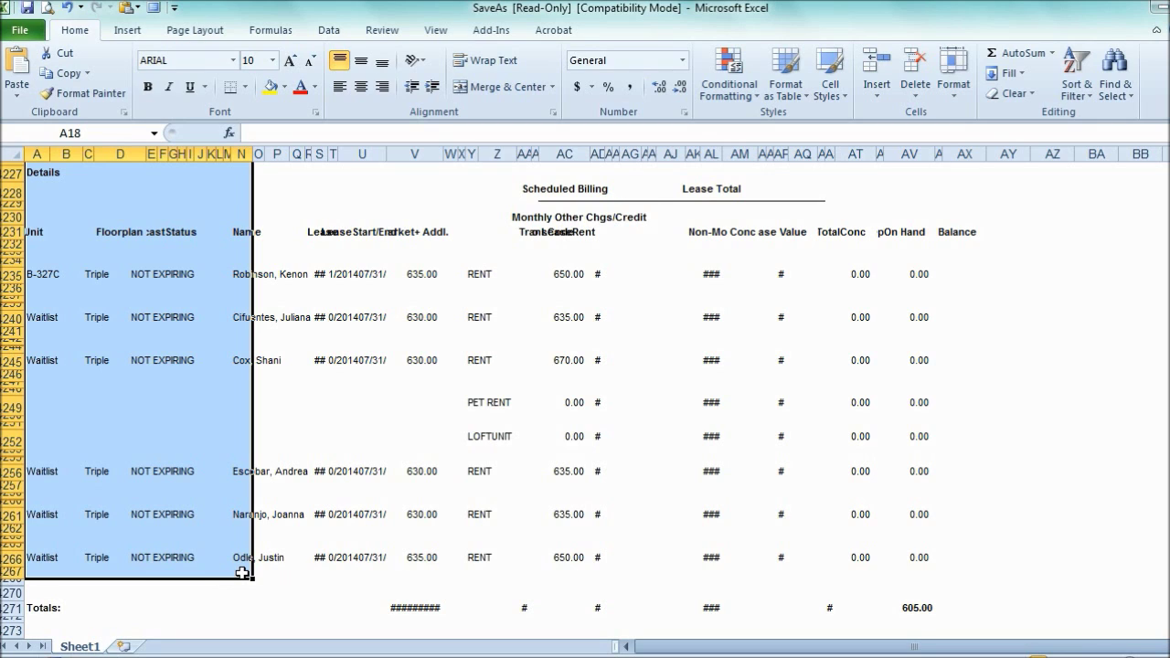
key("shift+Up")
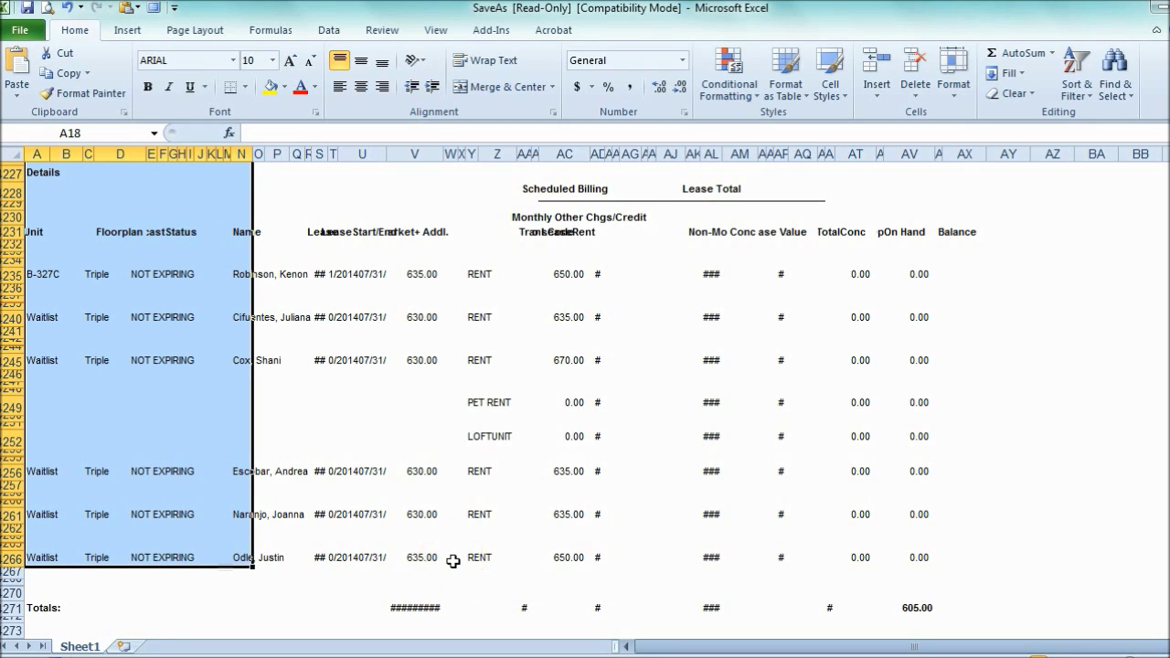
key("F5")
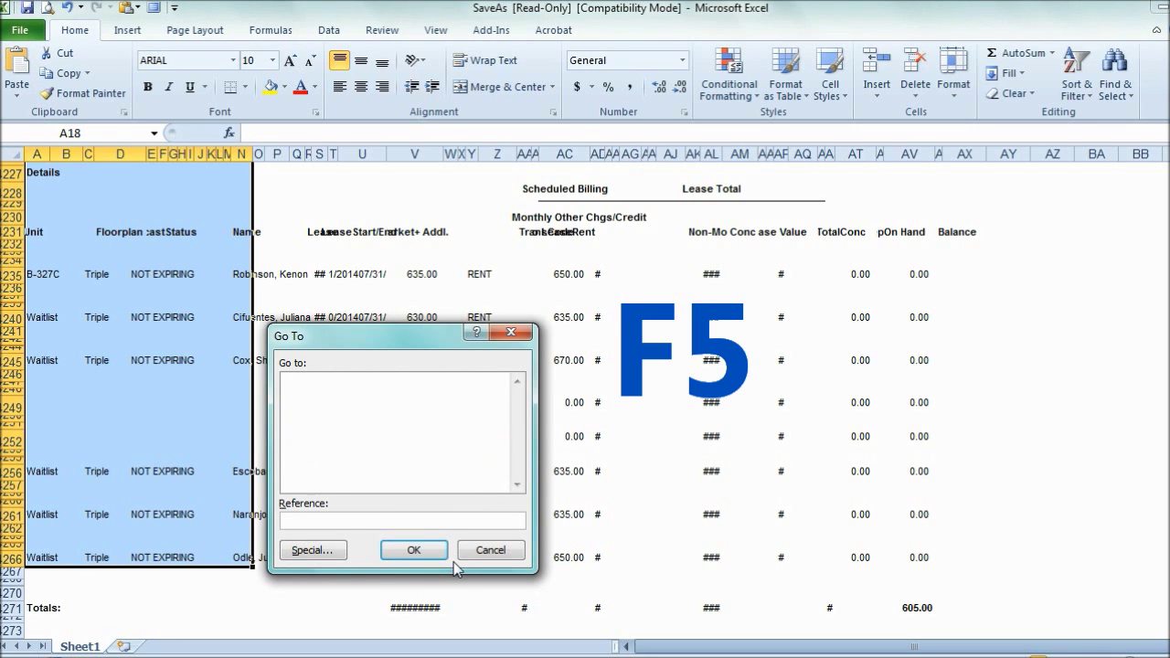
left_click(325, 555)
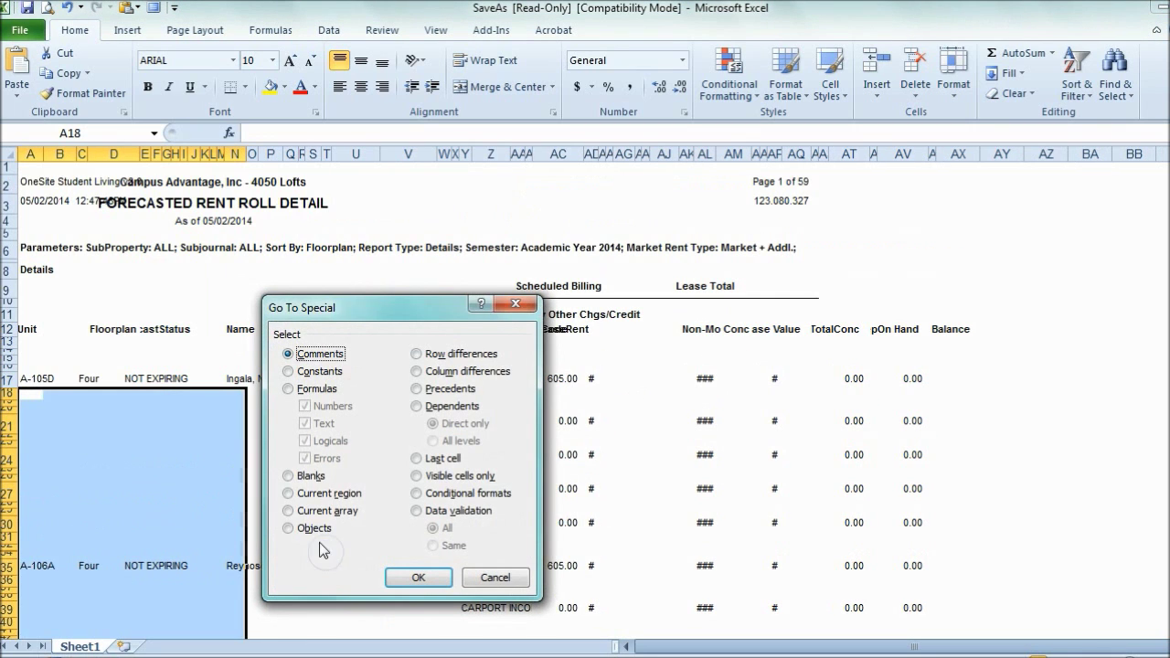
left_click(293, 477)
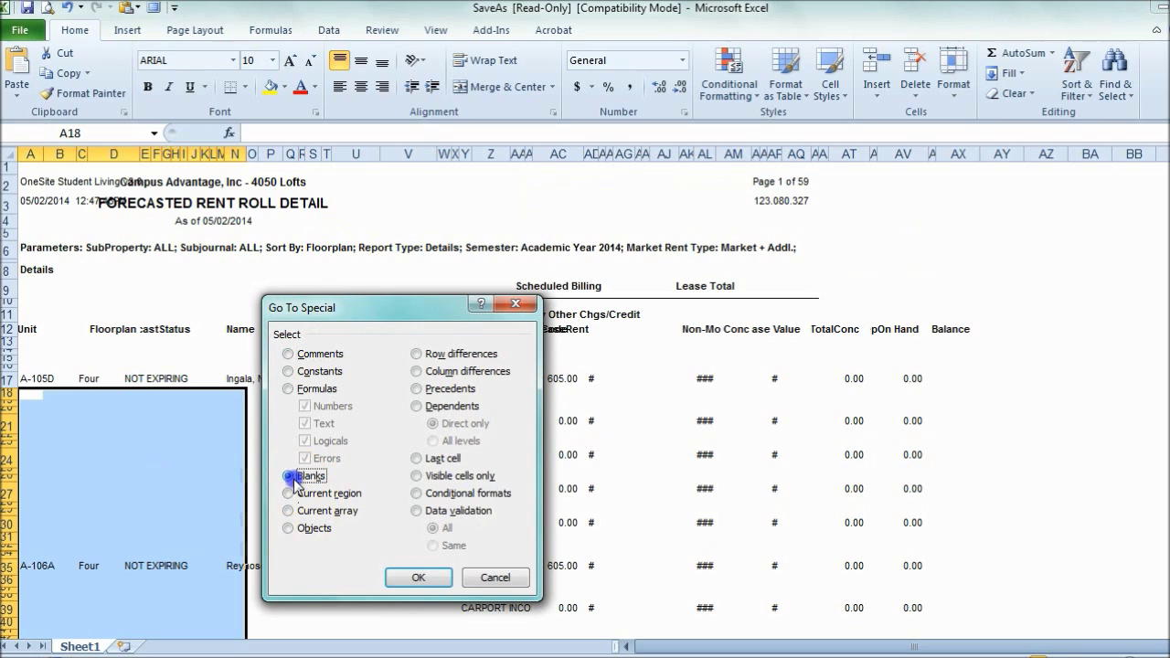
left_click(416, 578)
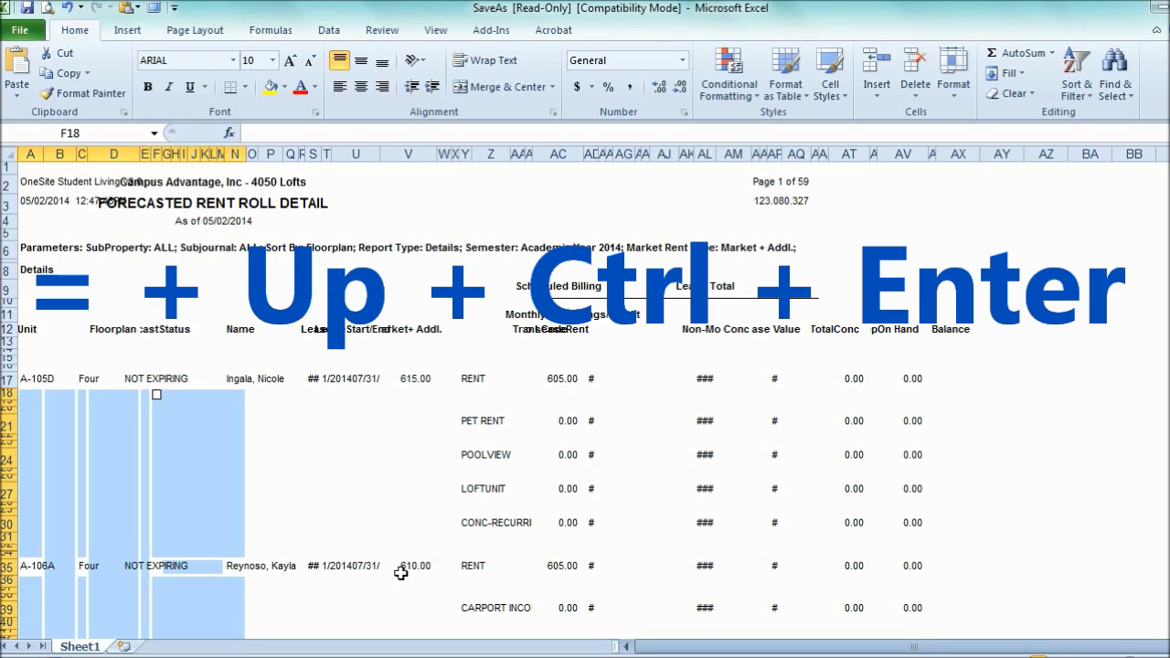
type("=")
key("Up")
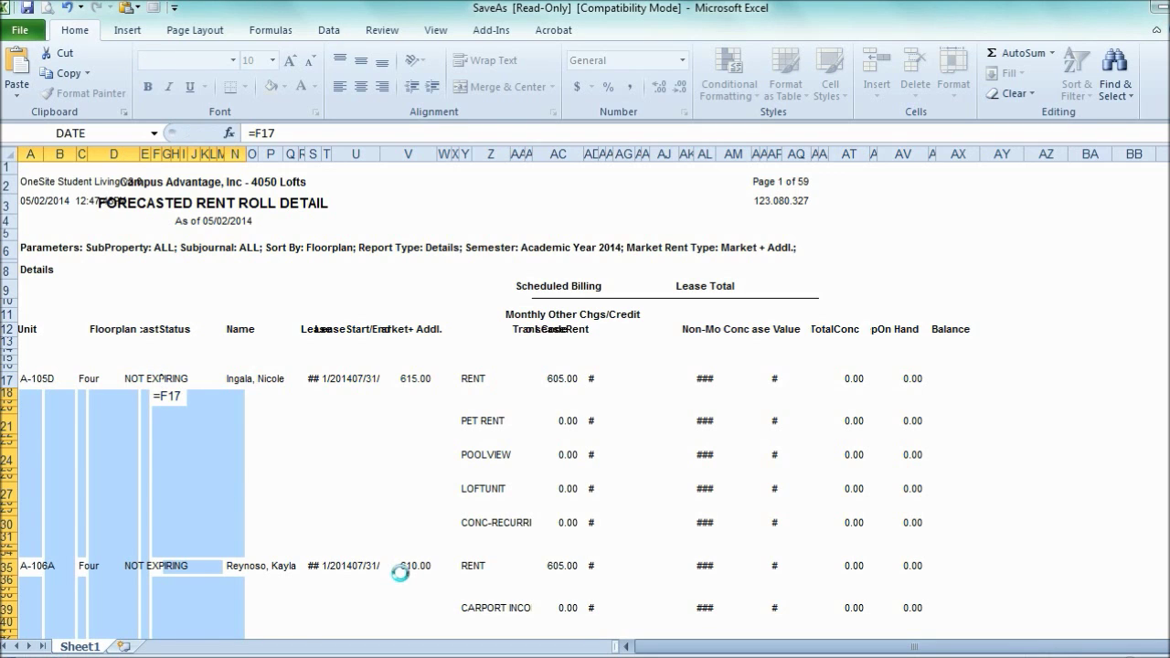
key("ctrl+Return")
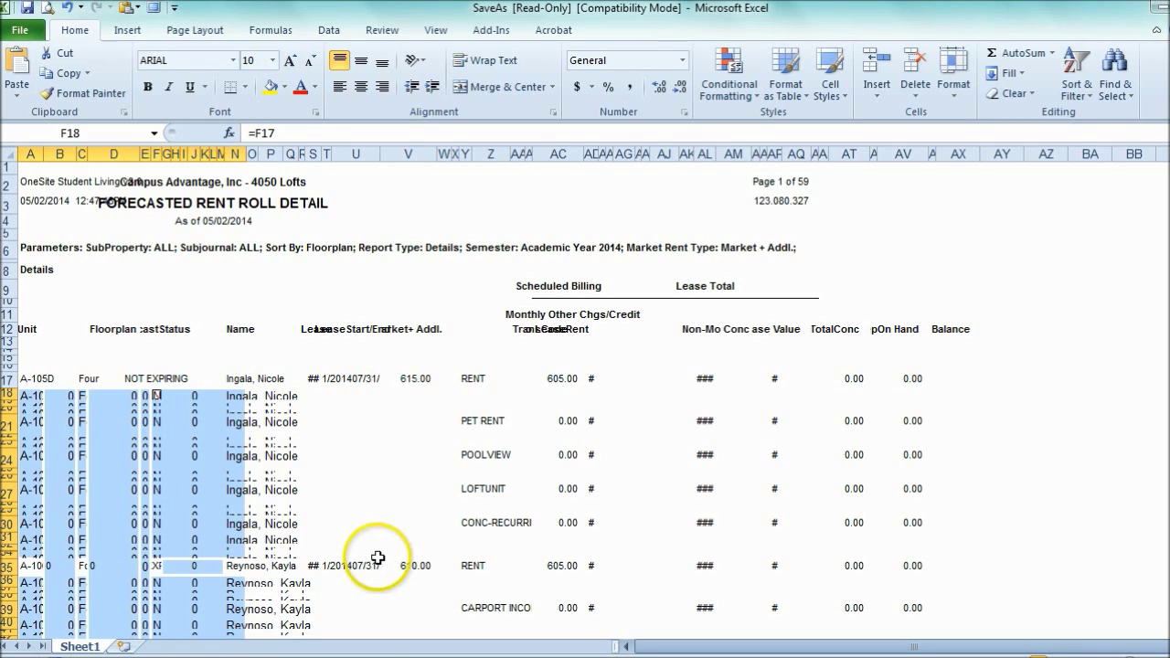
Copy the sheet's entire used range starting at A1 and paste it over itself as values only, replacing the fill formulas.
left_click(235, 396)
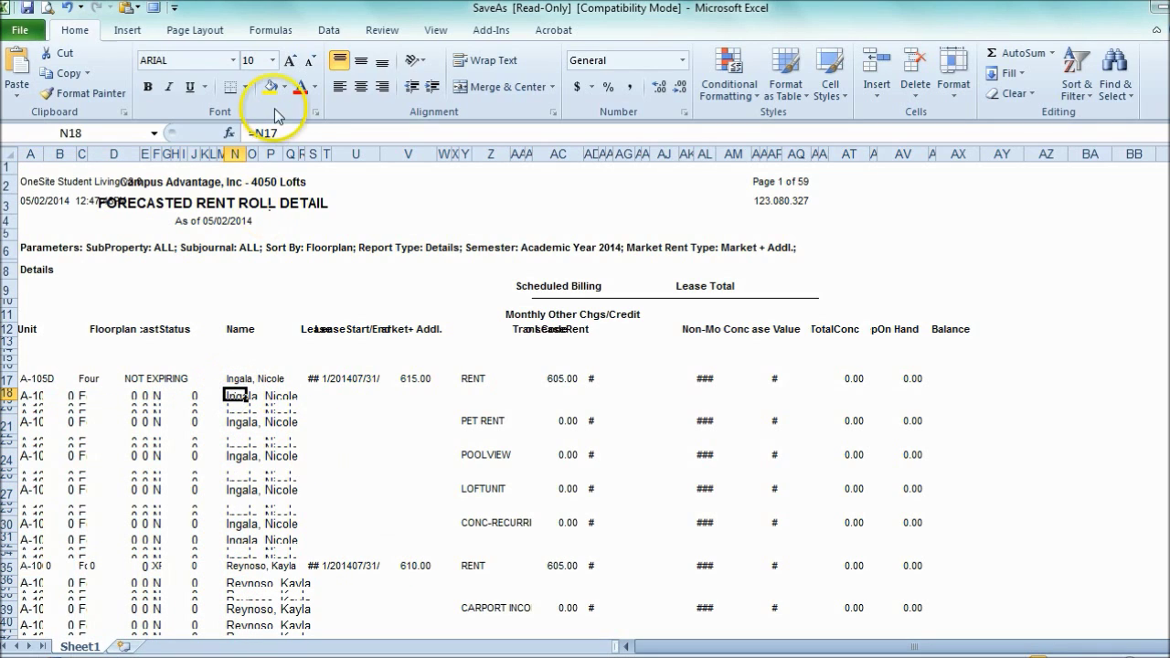
left_click(241, 411)
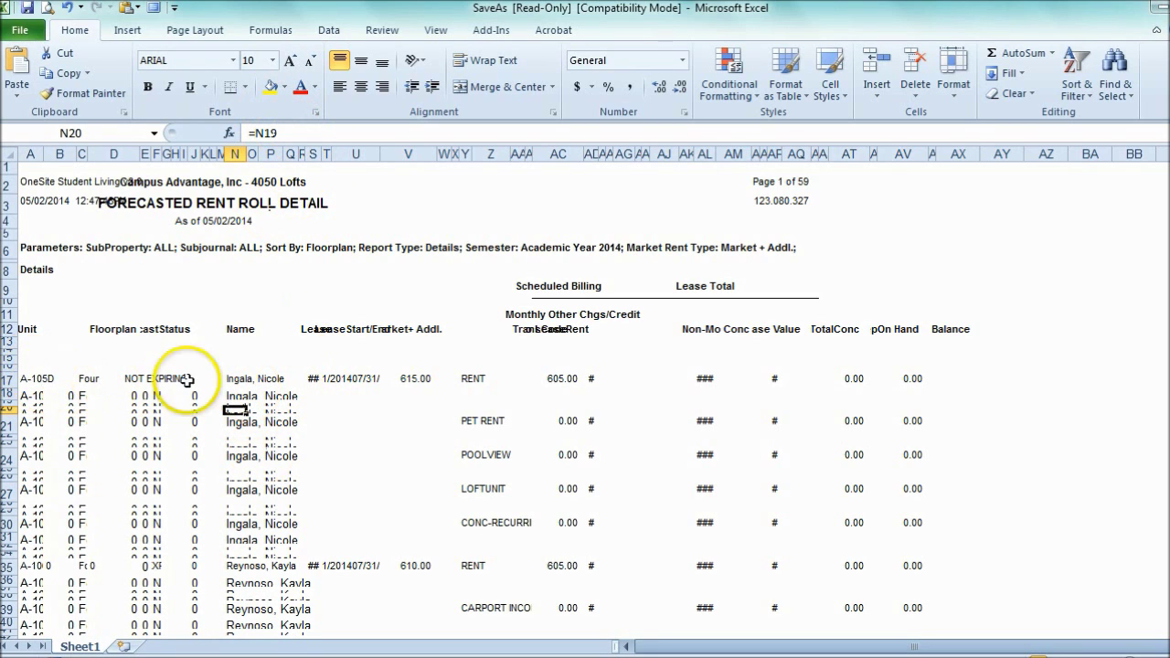
key("ctrl+Home")
key("Up")
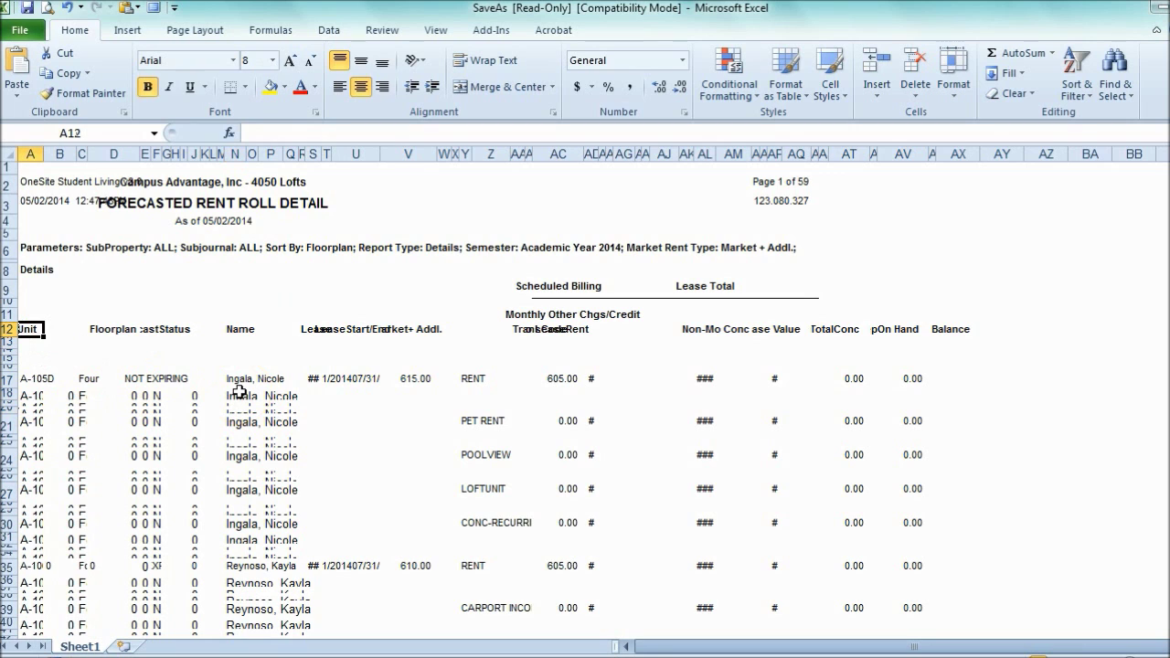
key("ctrl+Home")
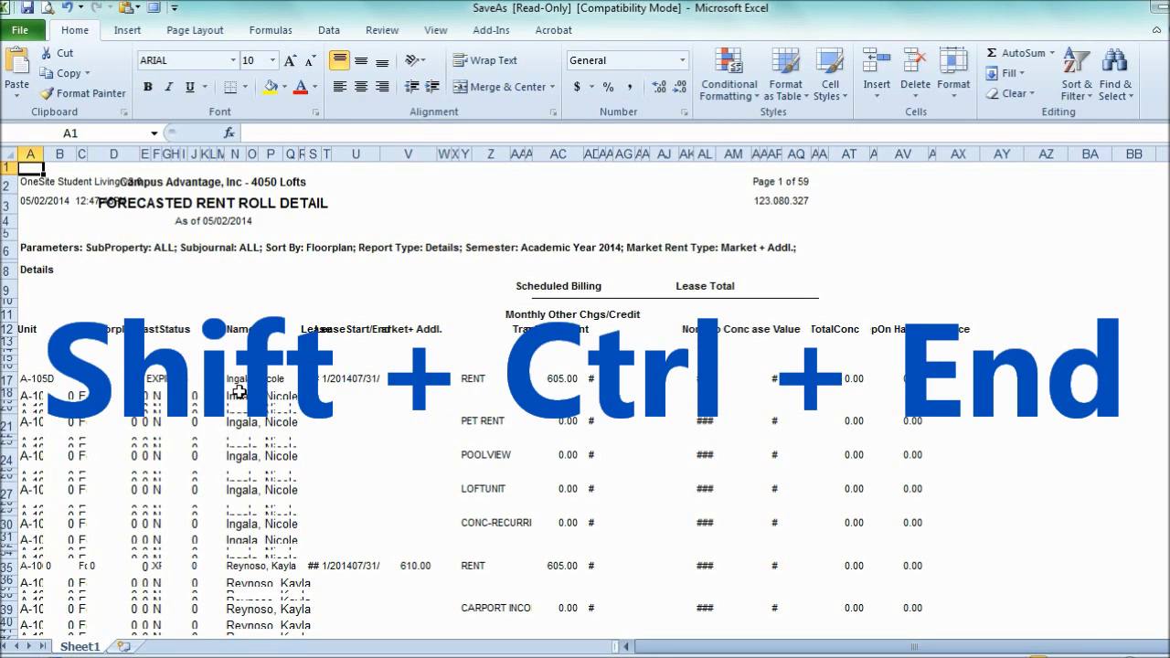
key("ctrl+shift+End")
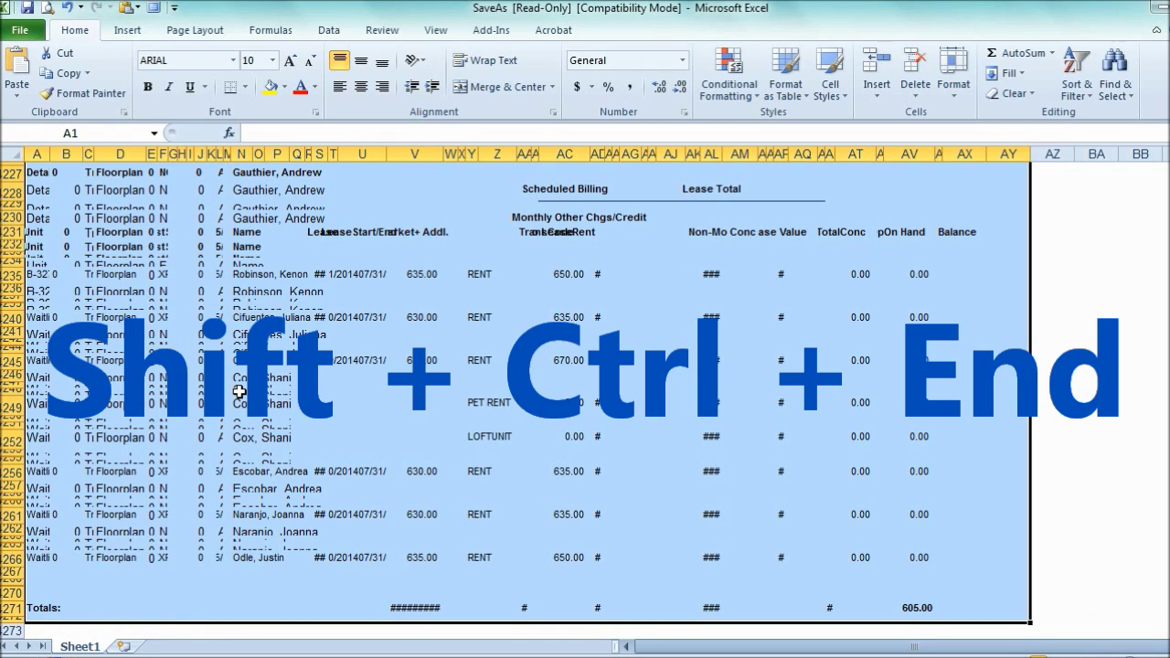
key("ctrl+c")
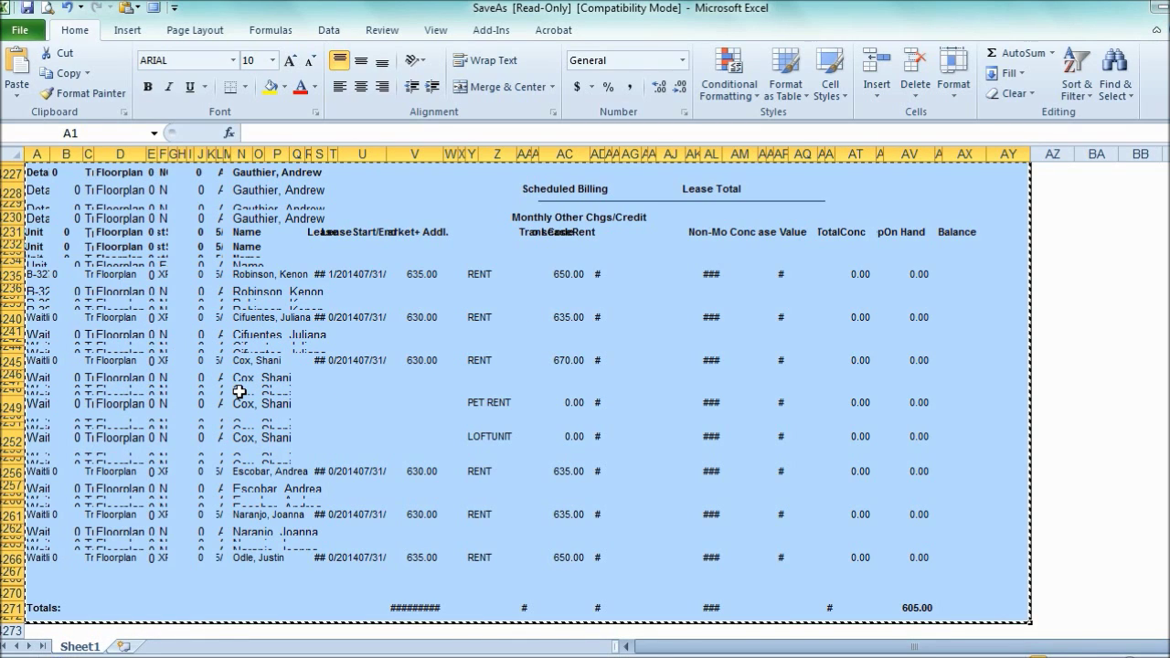
key("ctrl+v")
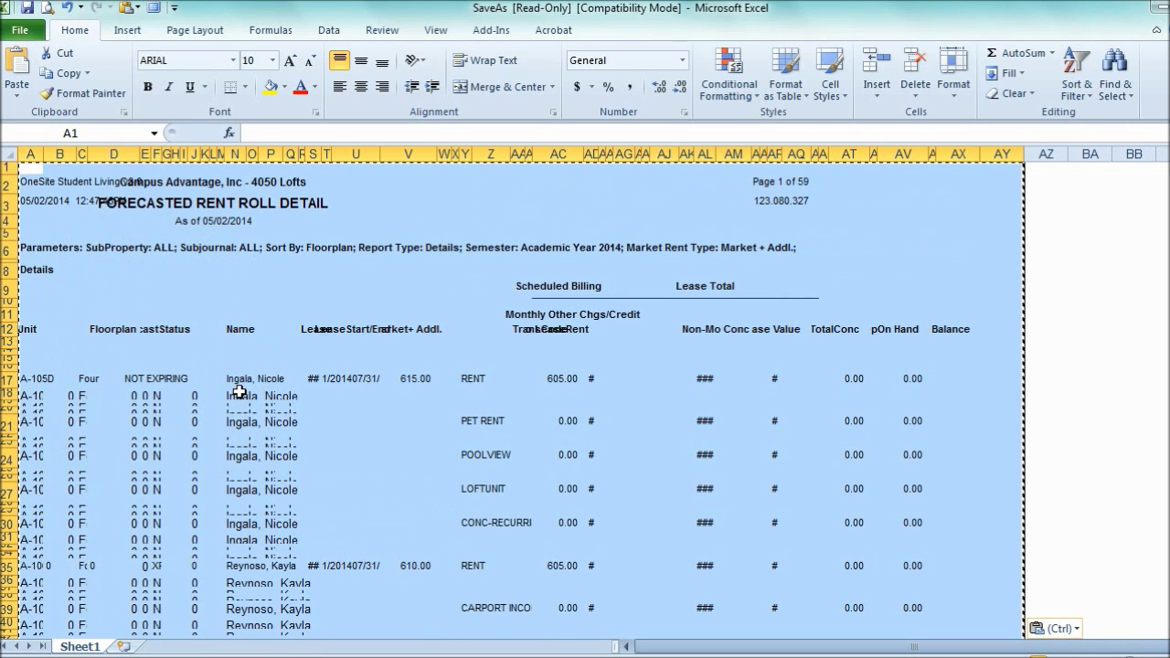
left_click(1073, 629)
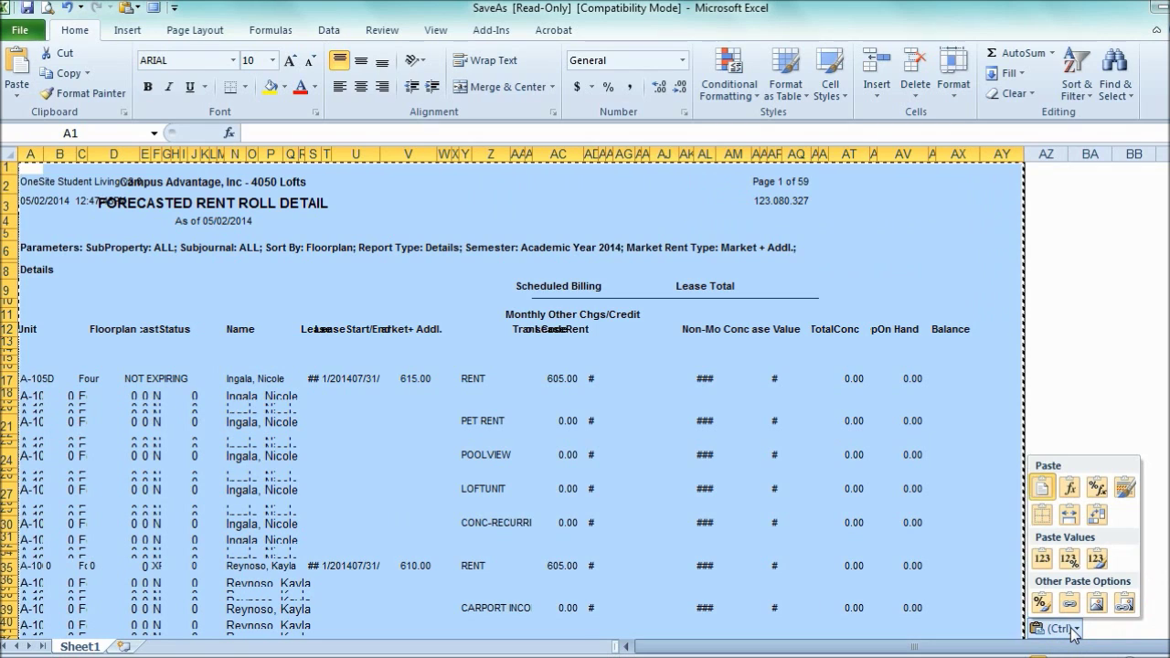
left_click(1043, 559)
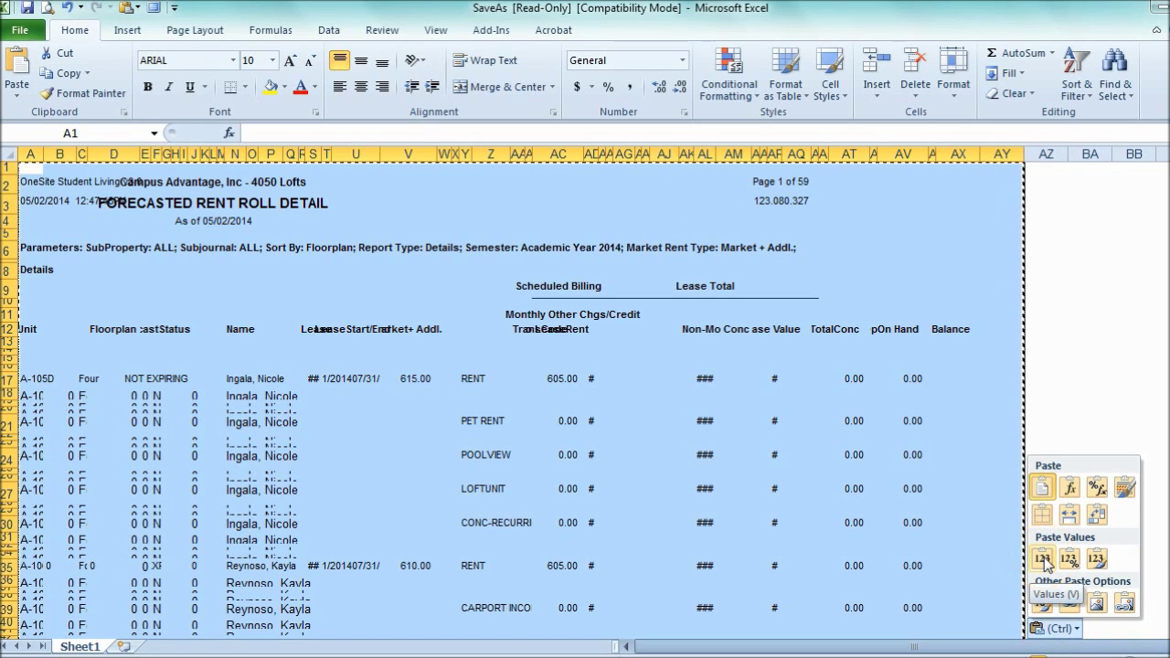
left_click(1043, 559)
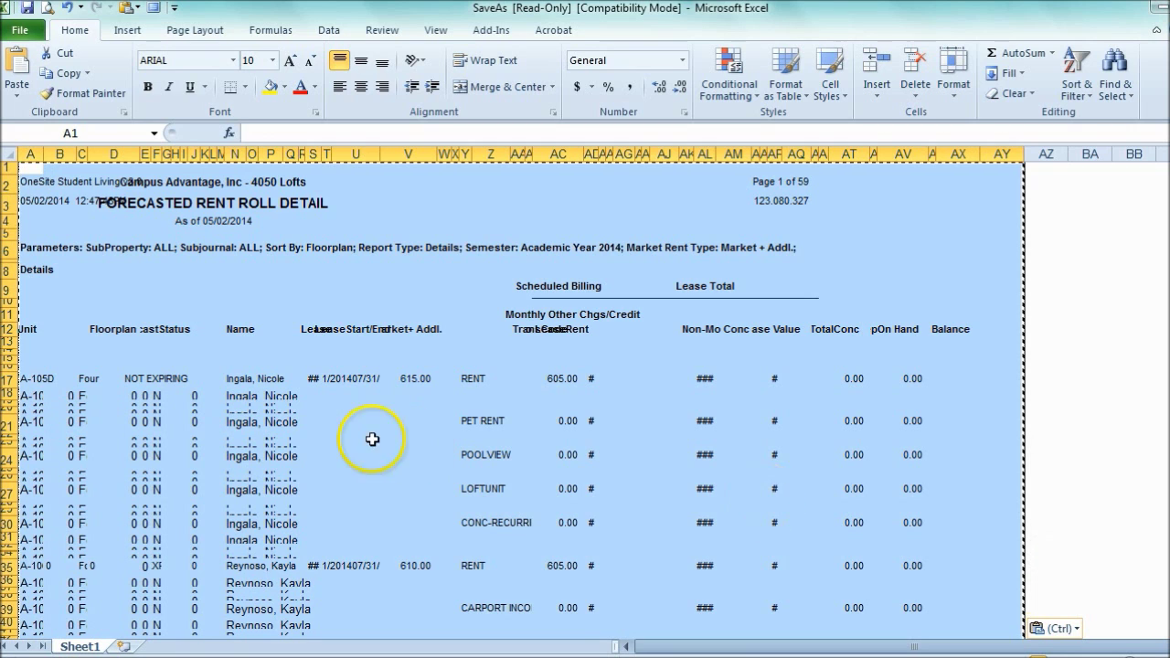
Inspect the filled cells in the Name column below row 17 to check whether they hold plain values or formulas.
left_click(253, 396)
left_click(236, 404)
left_click(234, 422)
left_click(235, 443)
left_click(233, 460)
left_click(235, 411)
left_click(235, 393)
left_click(235, 444)
left_click(236, 478)
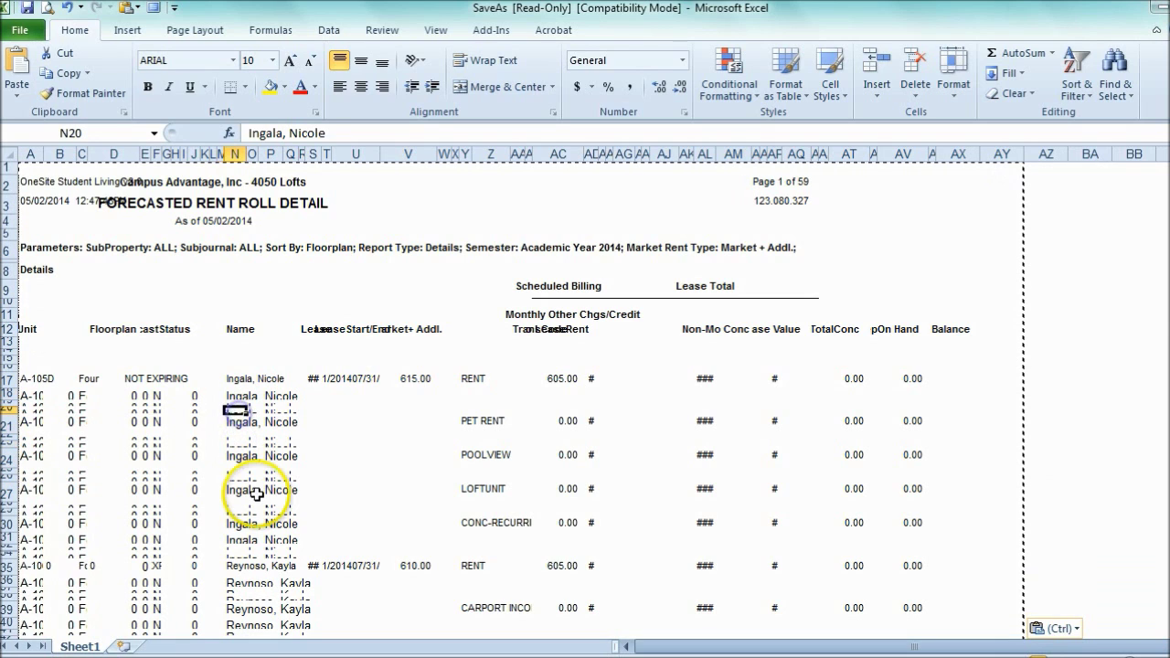
Convert the range A12:AY4272, from the Unit header row down, into a table that uses its first row as headers.
left_click(252, 494)
left_click(28, 332)
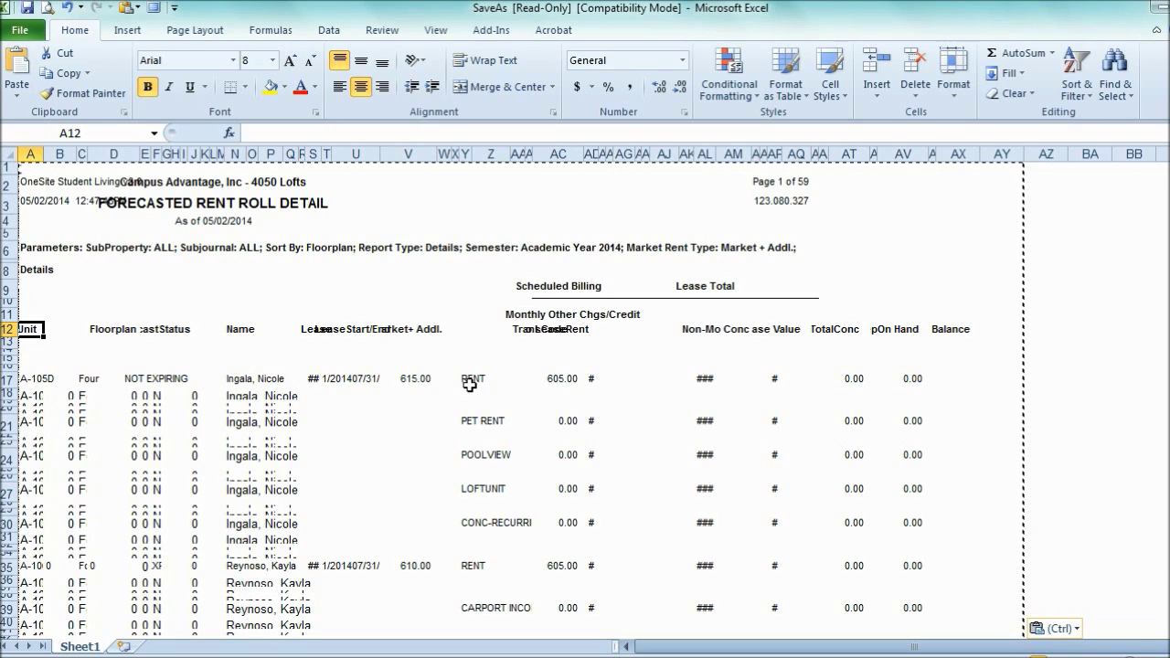
key("ctrl+shift+End")
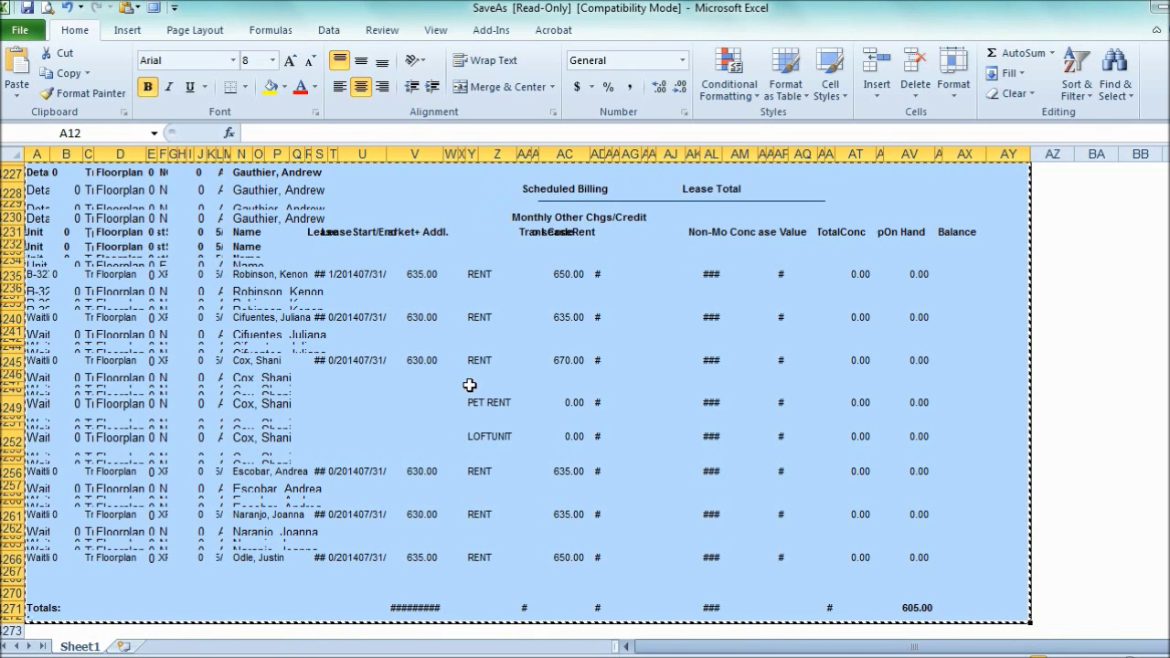
key("shift+Up")
key("shift+Up")
key("shift+Up")
key("shift+Up")
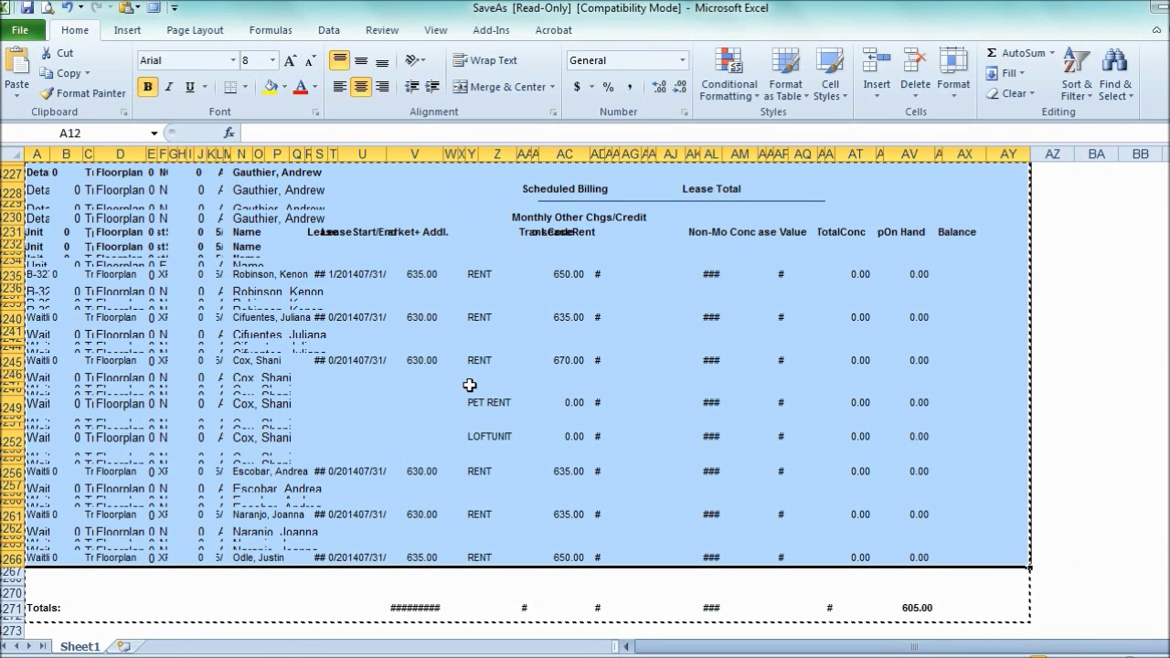
scroll(336, 435, "up", 20)
key("alt+p")
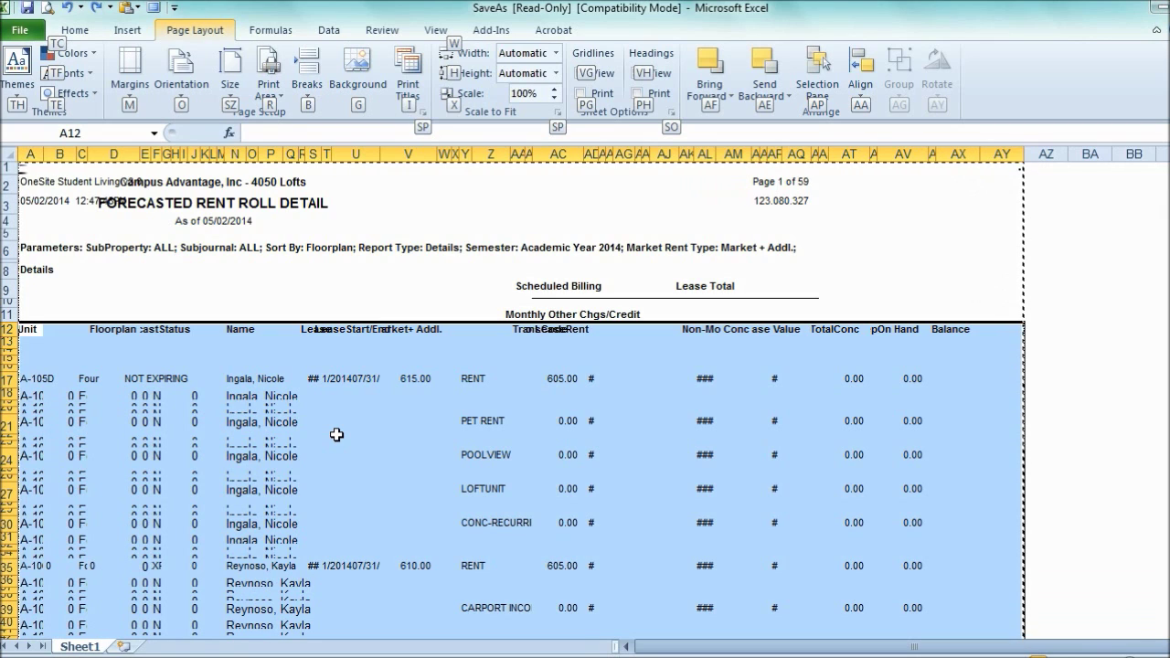
key("t")
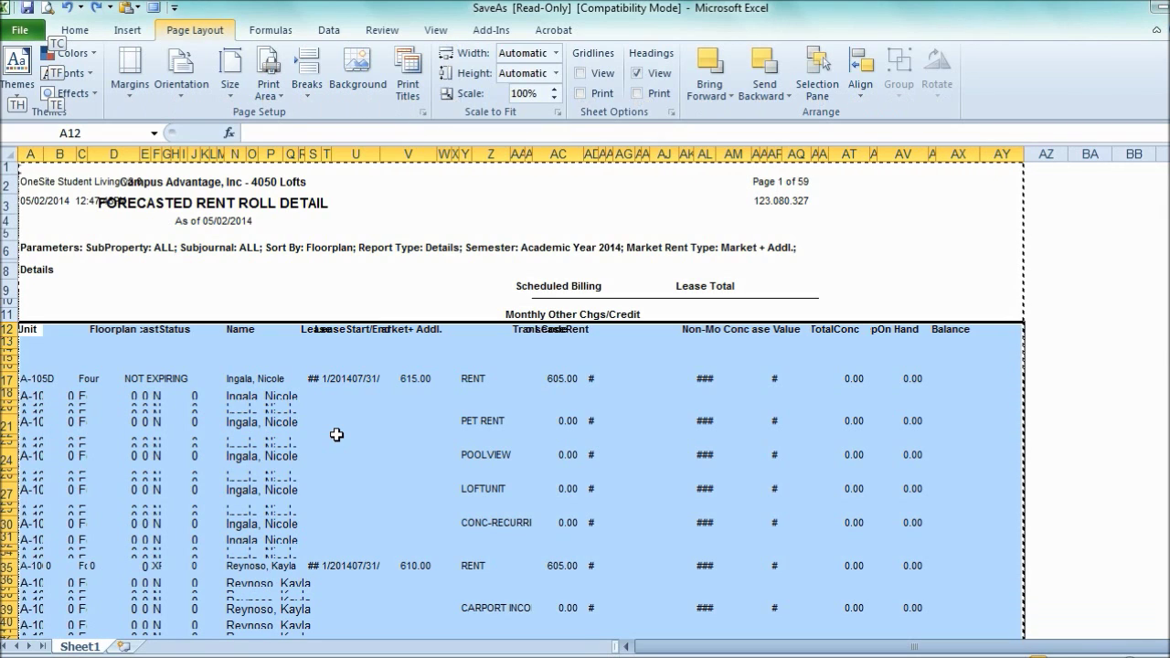
key("ctrl+t")
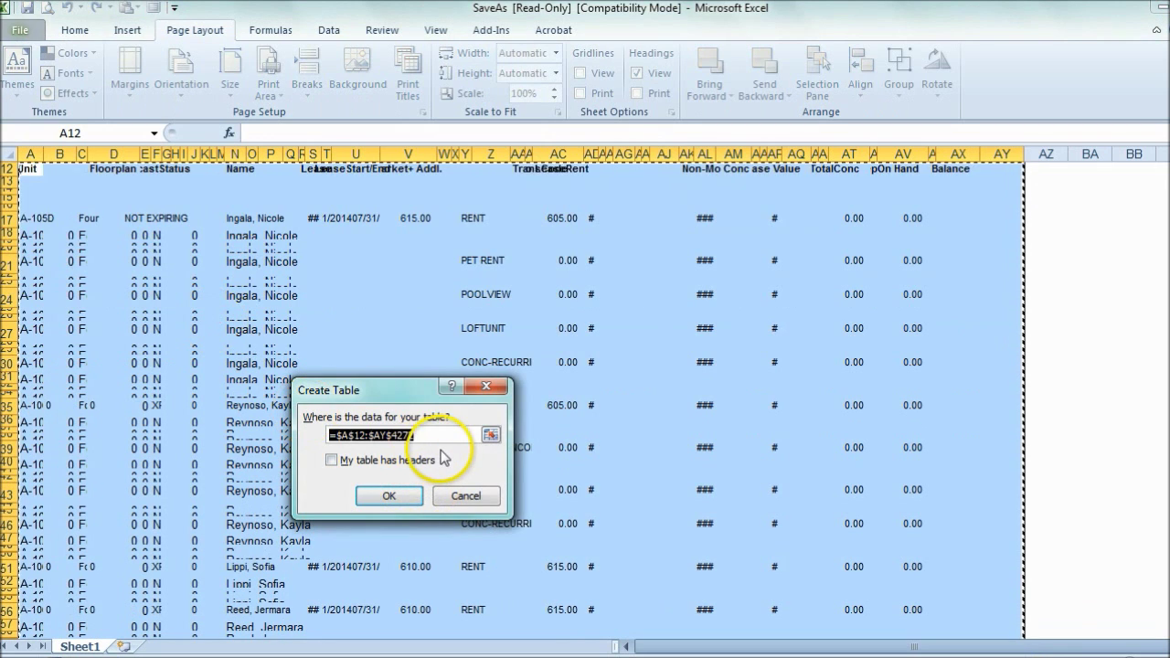
left_click(333, 462)
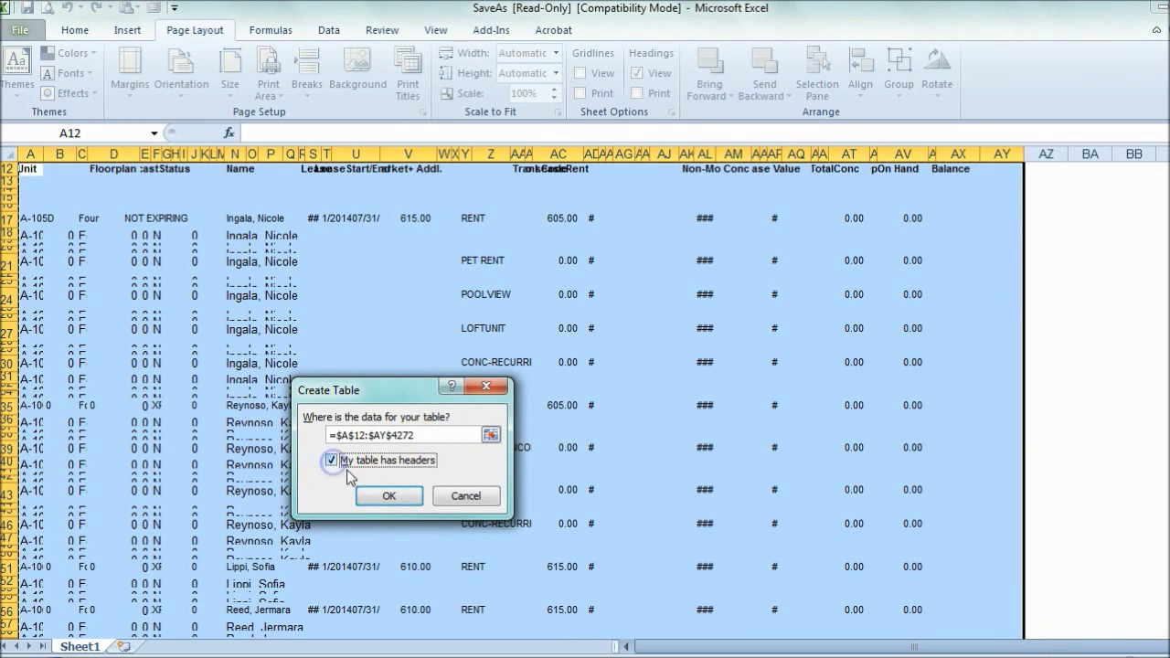
left_click(384, 496)
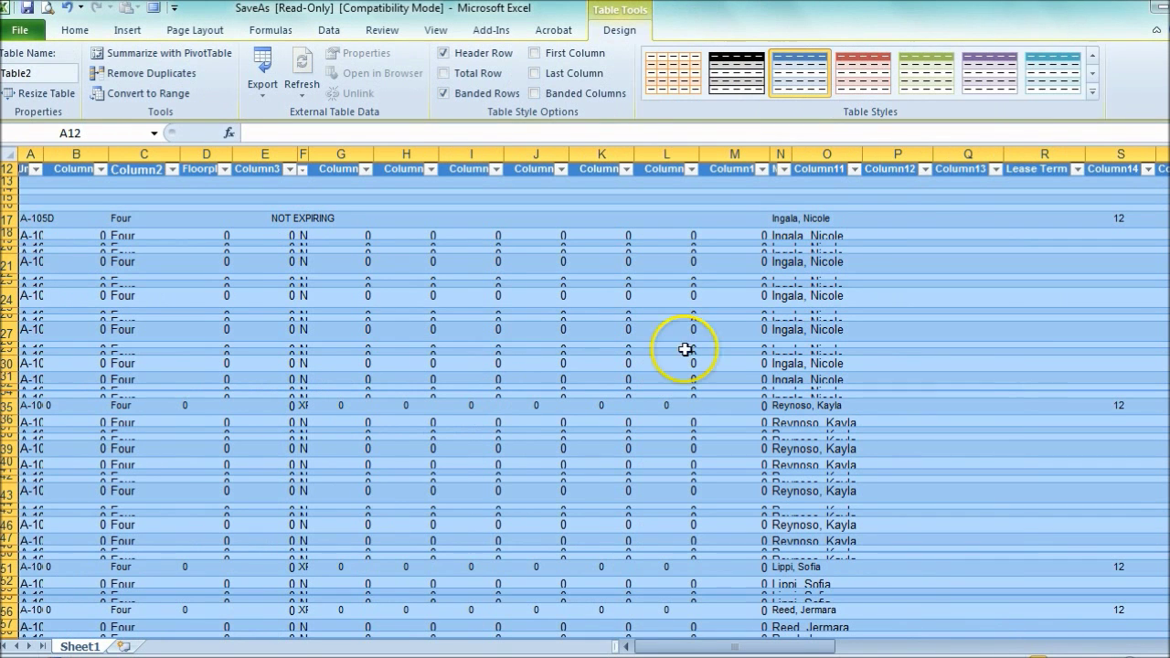
Apply the teal table style with thin horizontal row lines to the new table.
left_click(1094, 57)
left_click(1094, 57)
left_click(1079, 80)
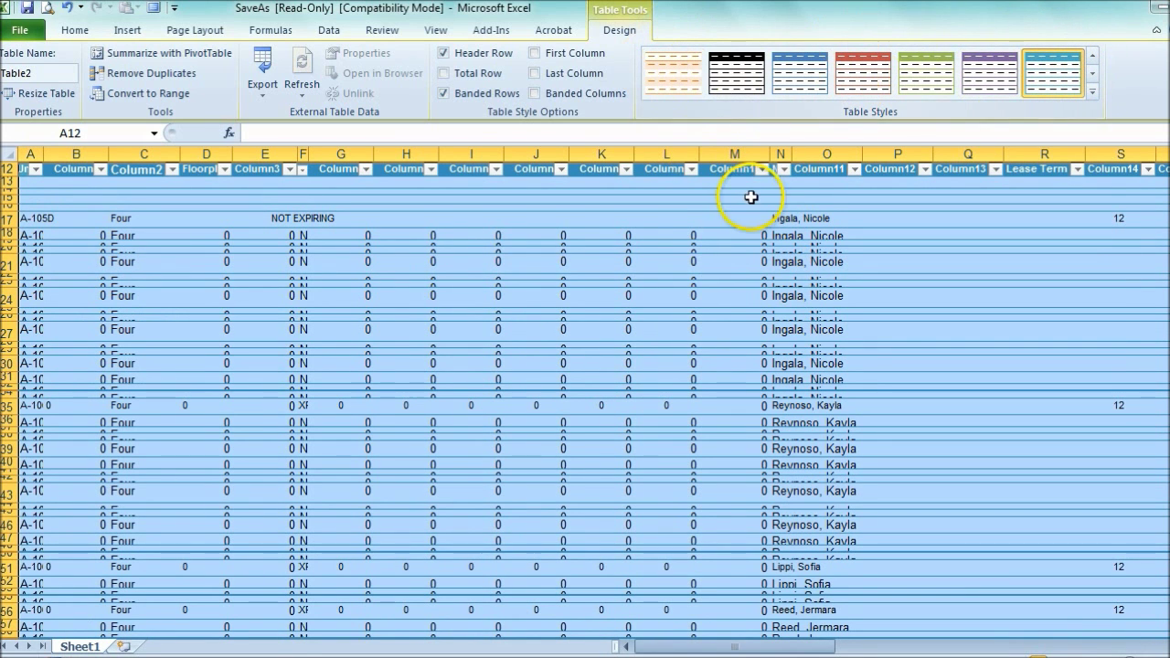
scroll(445, 469, "up", 4)
left_click(401, 330)
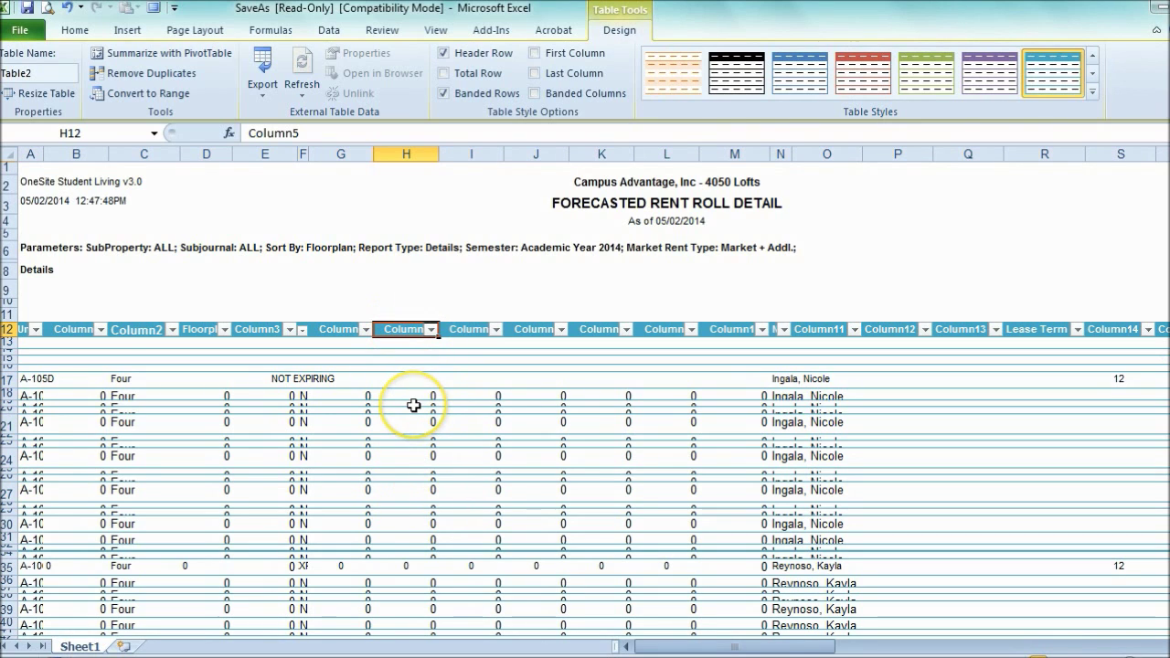
left_click(430, 331)
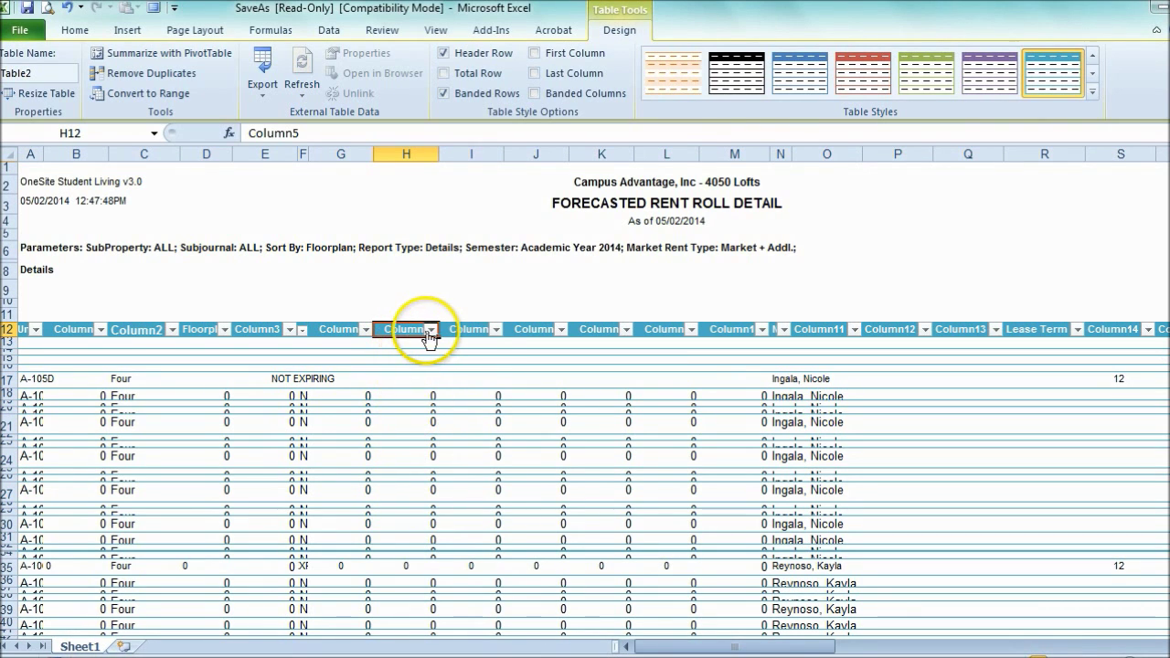
key("Left")
key("Right")
key("Right")
key("Right")
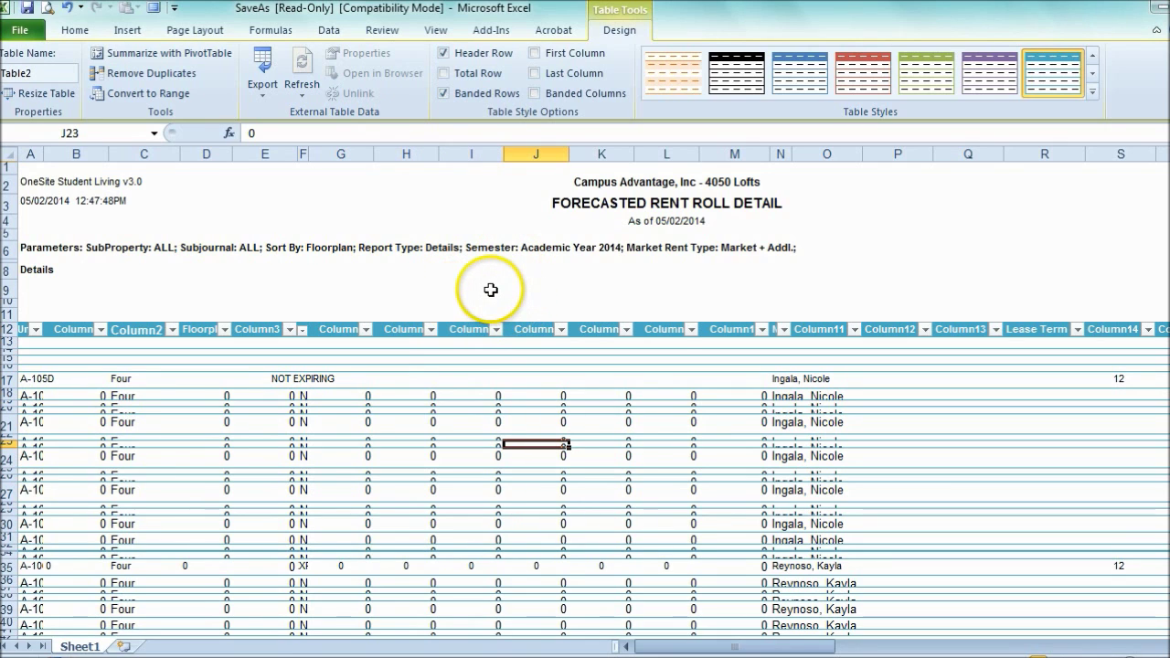
Delete columns D through M, from the Floorplan header up to the column before the resident names.
left_click(779, 379)
left_click(735, 153)
left_click_drag(736, 154, 232, 162)
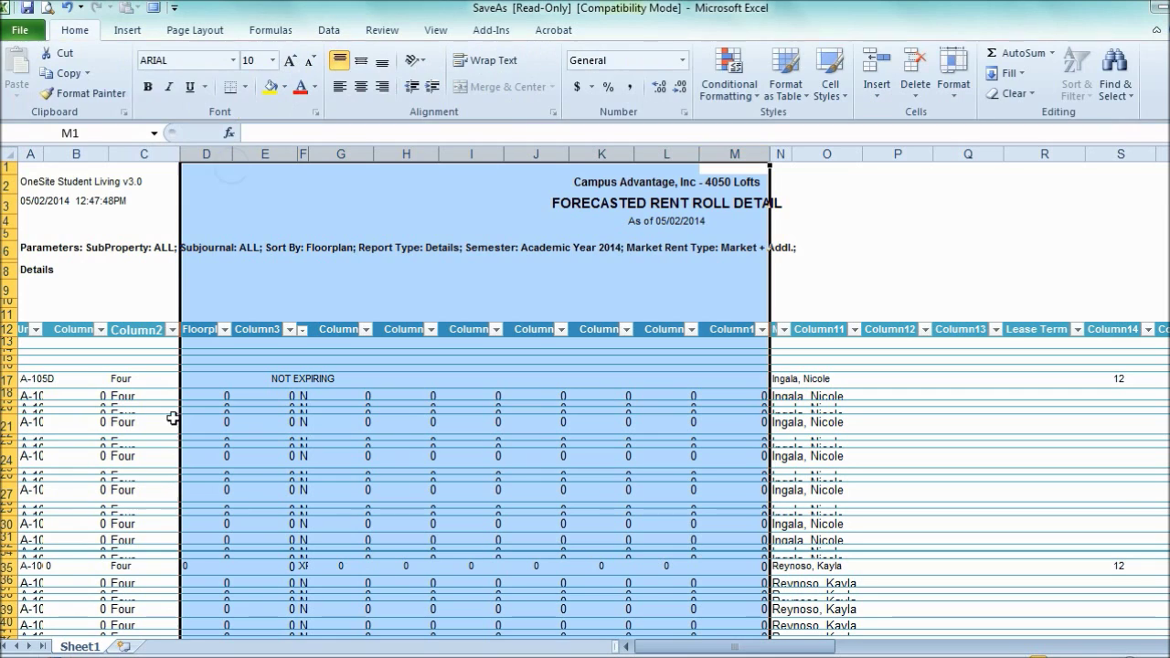
right_click(426, 472)
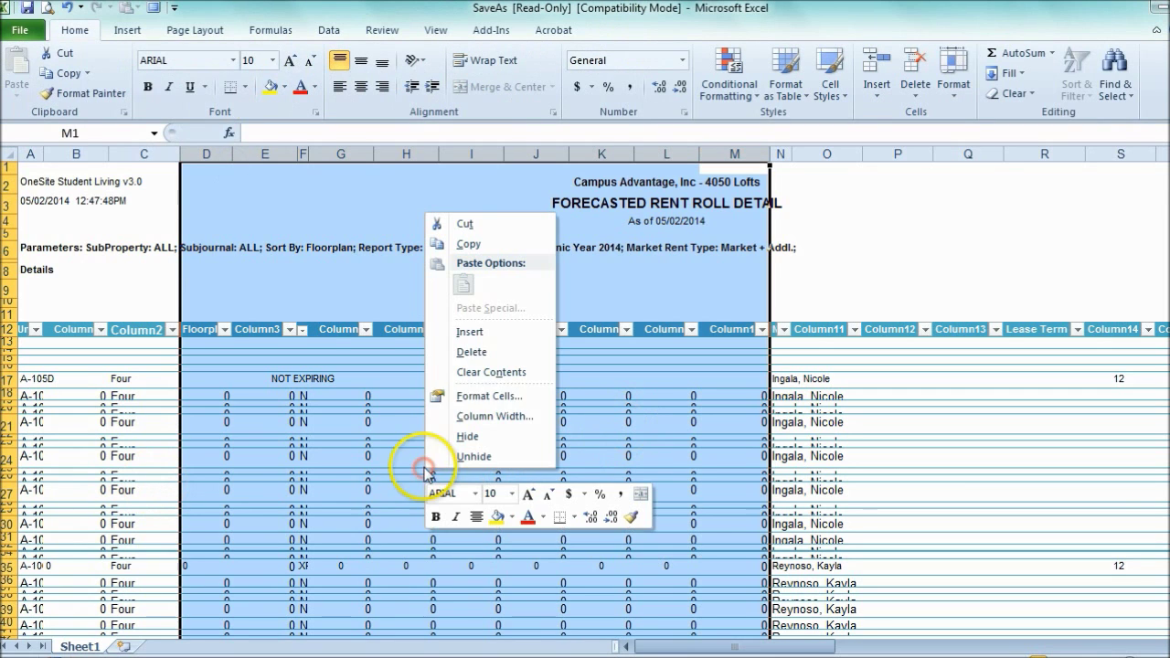
left_click(472, 353)
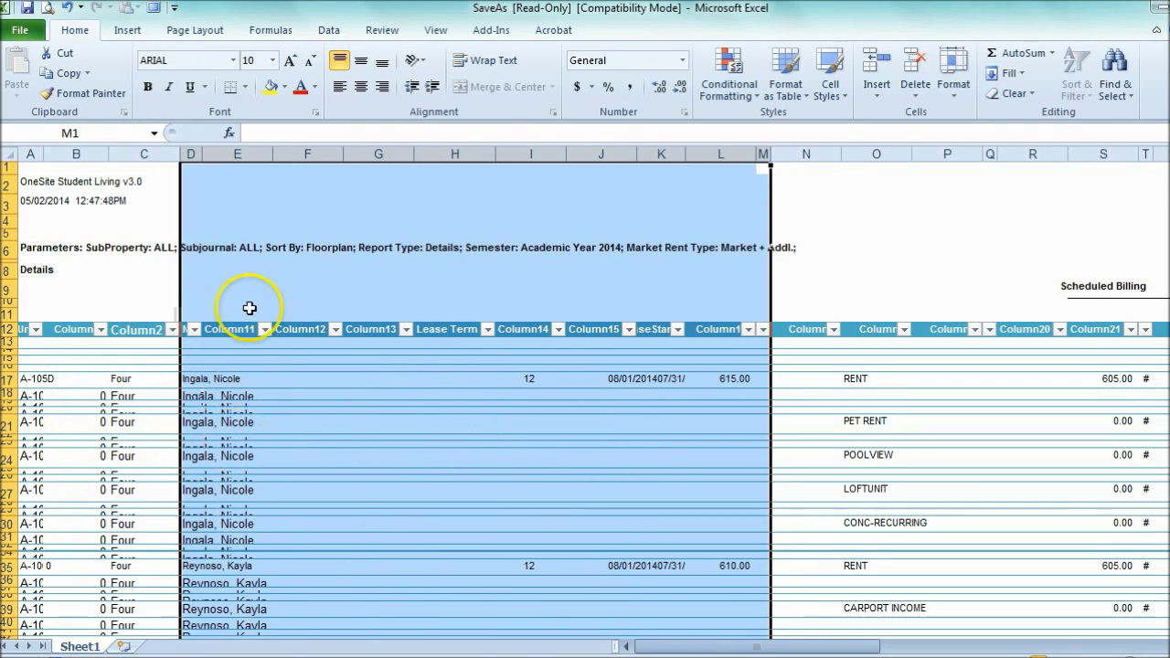
Delete columns F through N between the resident names and the transaction codes.
left_click(823, 375)
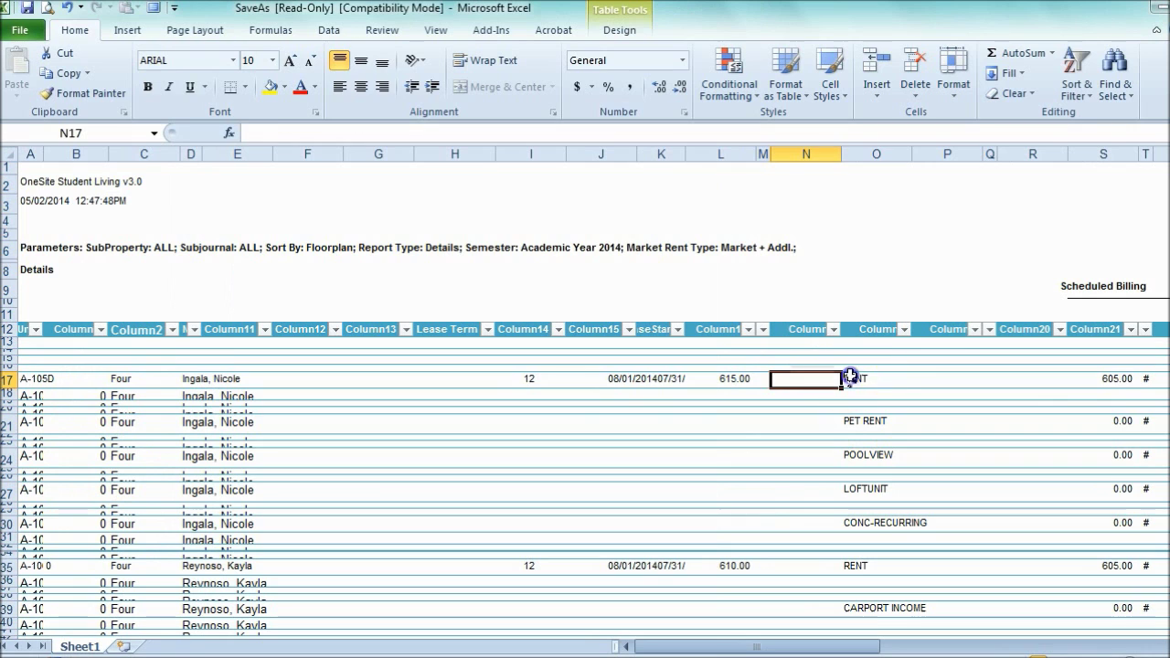
left_click(852, 379)
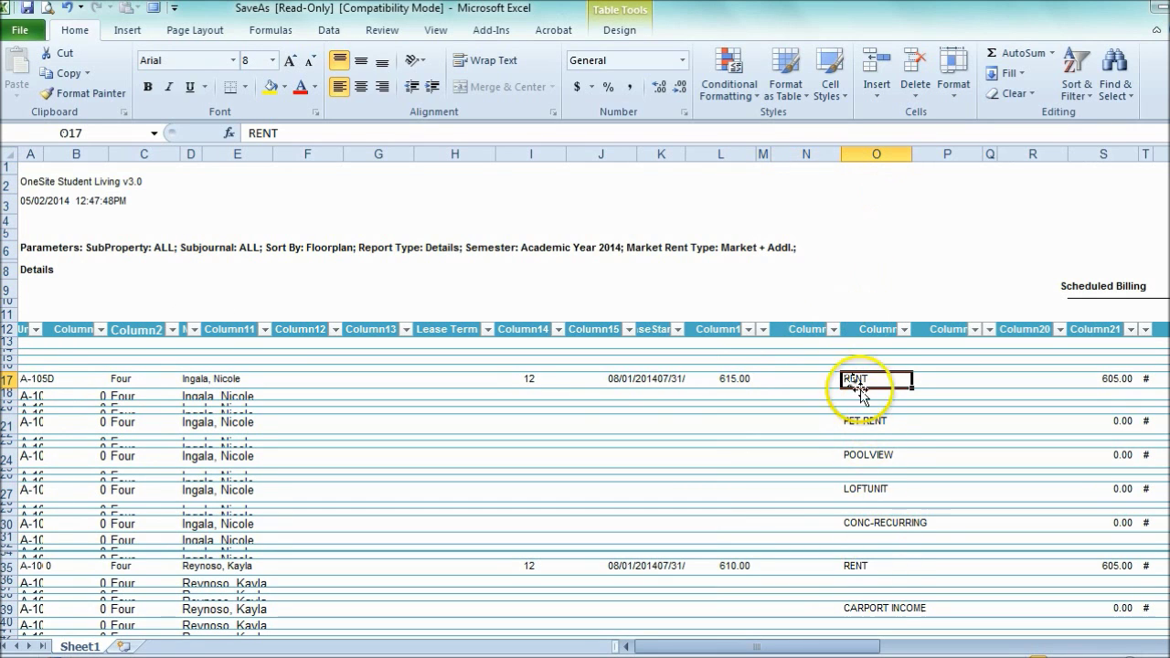
left_click_drag(812, 156, 290, 164)
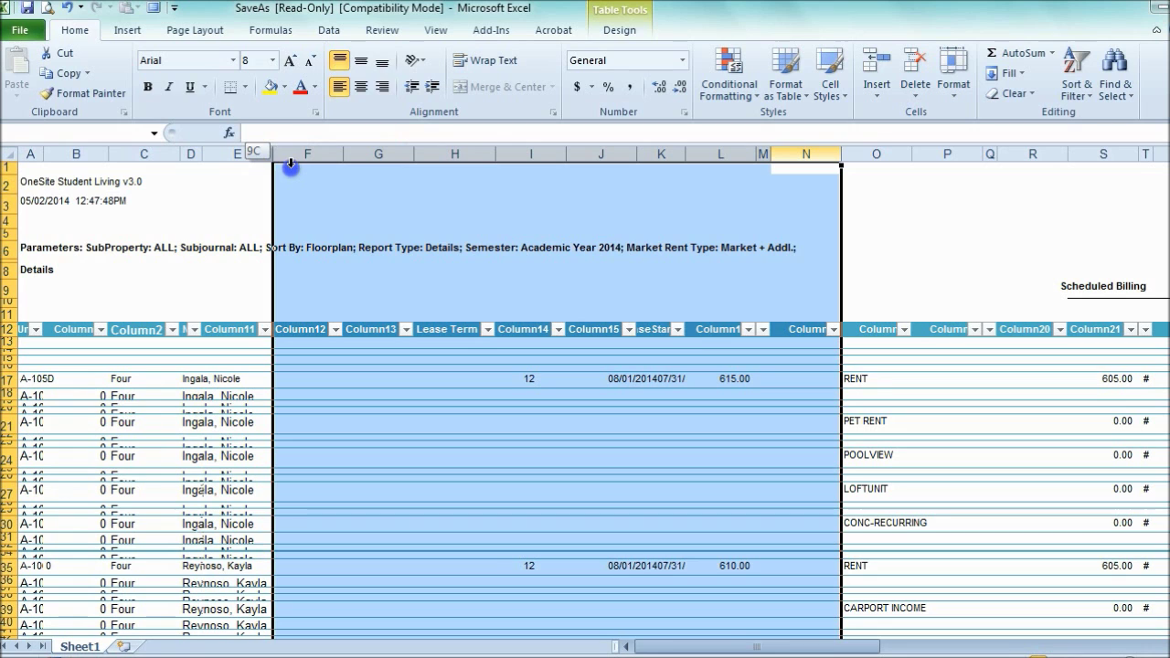
left_click_drag(290, 165, 289, 165)
right_click(475, 384)
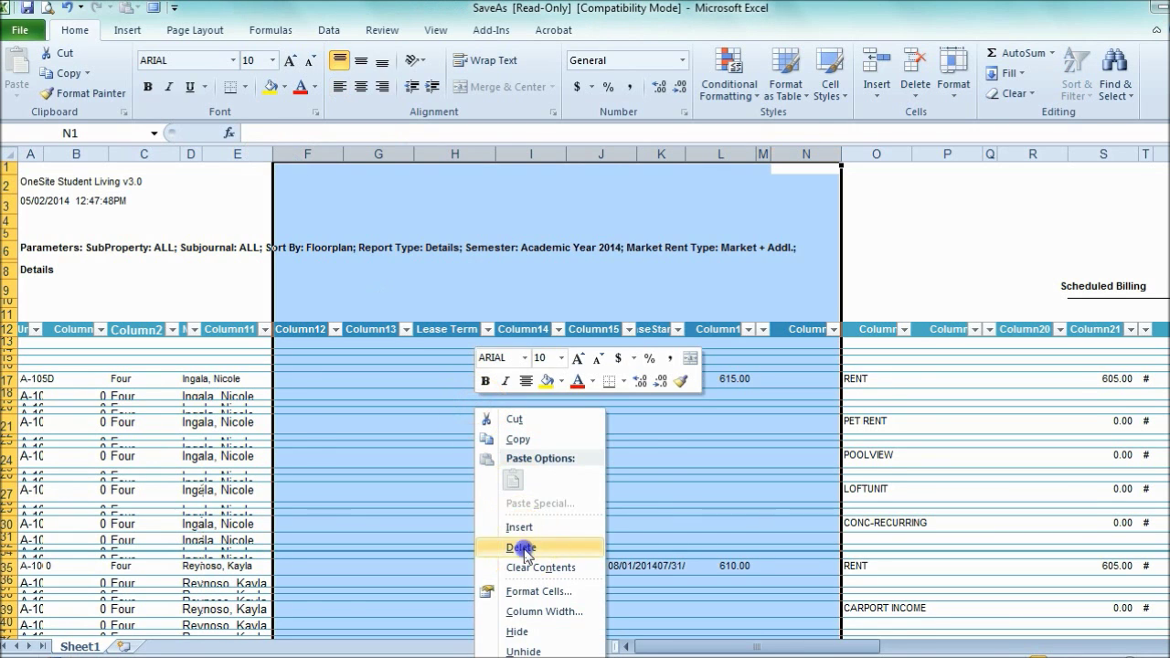
left_click(497, 470)
left_click(206, 395)
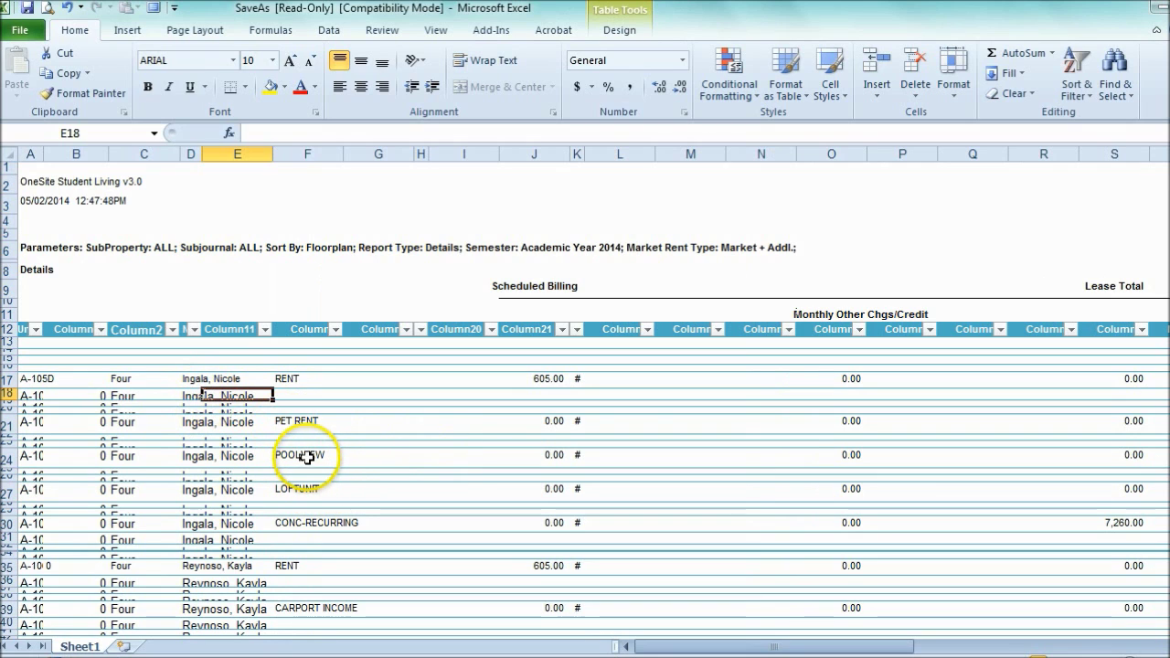
left_click_drag(674, 647, 583, 646)
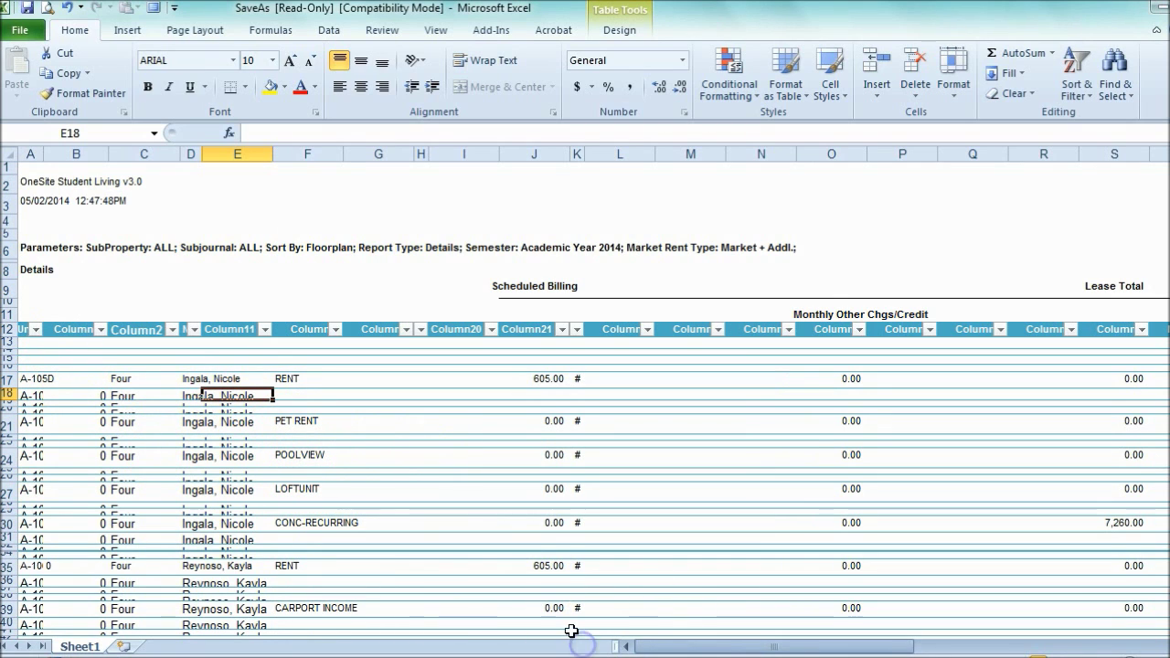
Filter the Unit column to show only Waitlist entries.
left_click(36, 330)
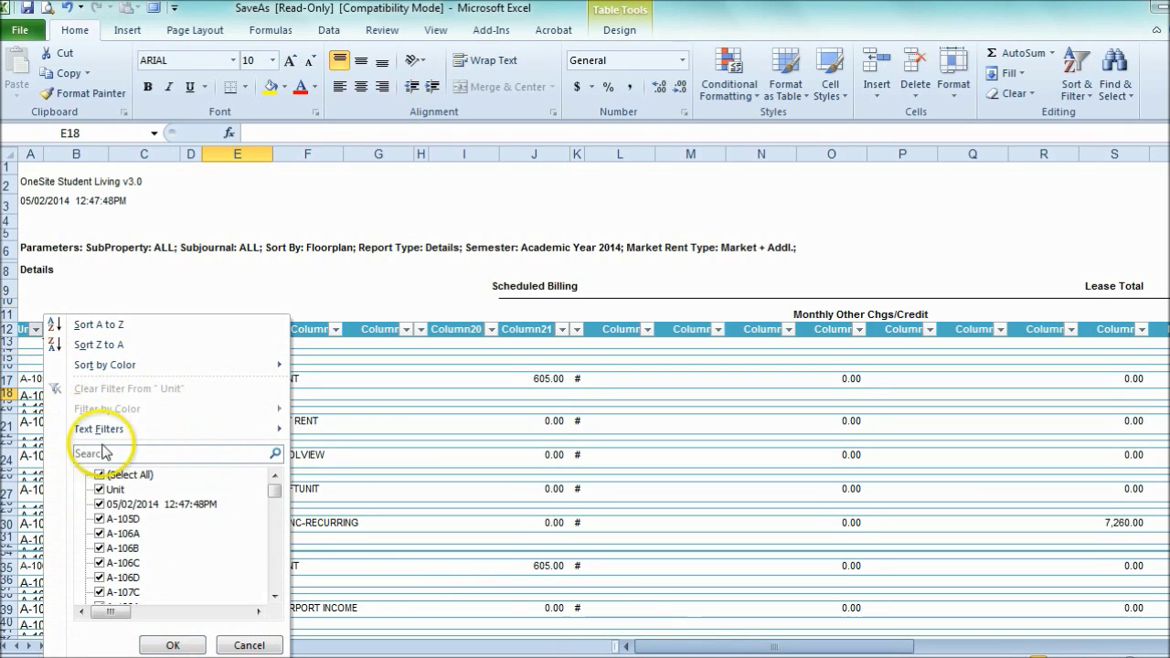
left_click(99, 475)
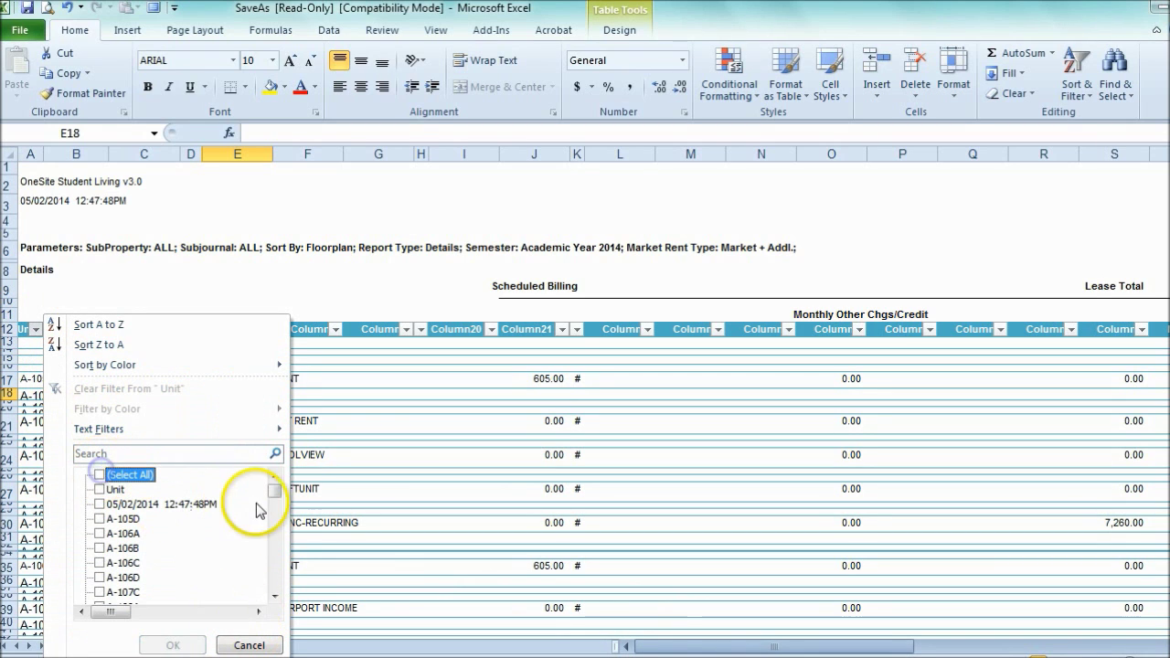
left_click_drag(276, 494, 276, 583)
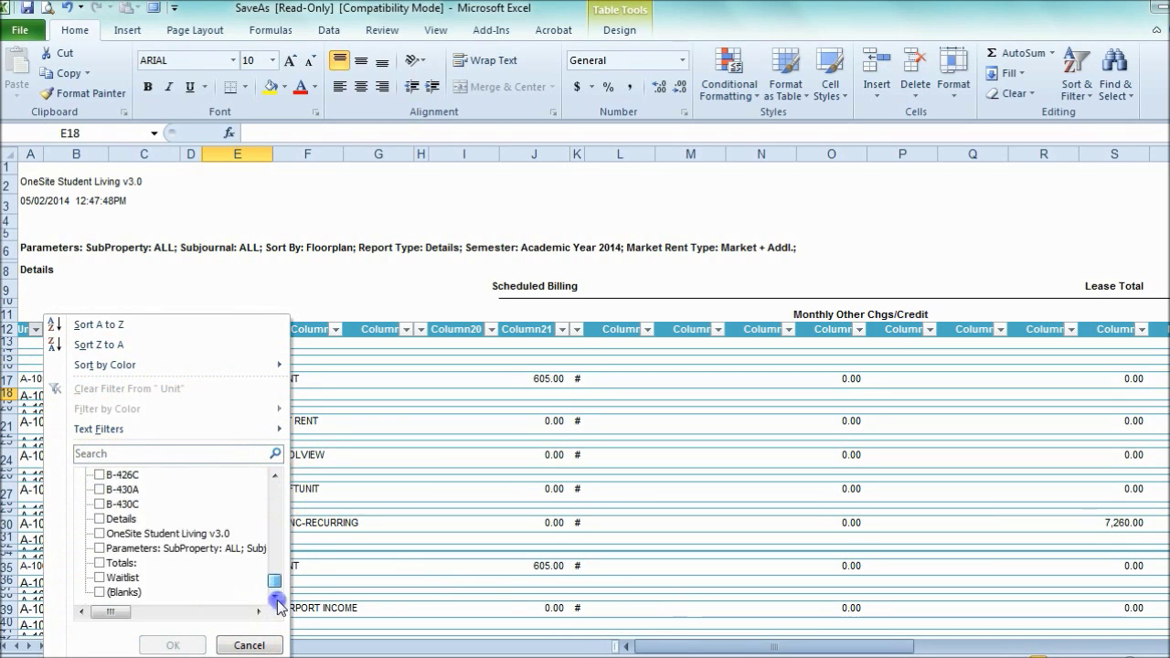
left_click(100, 578)
left_click(173, 646)
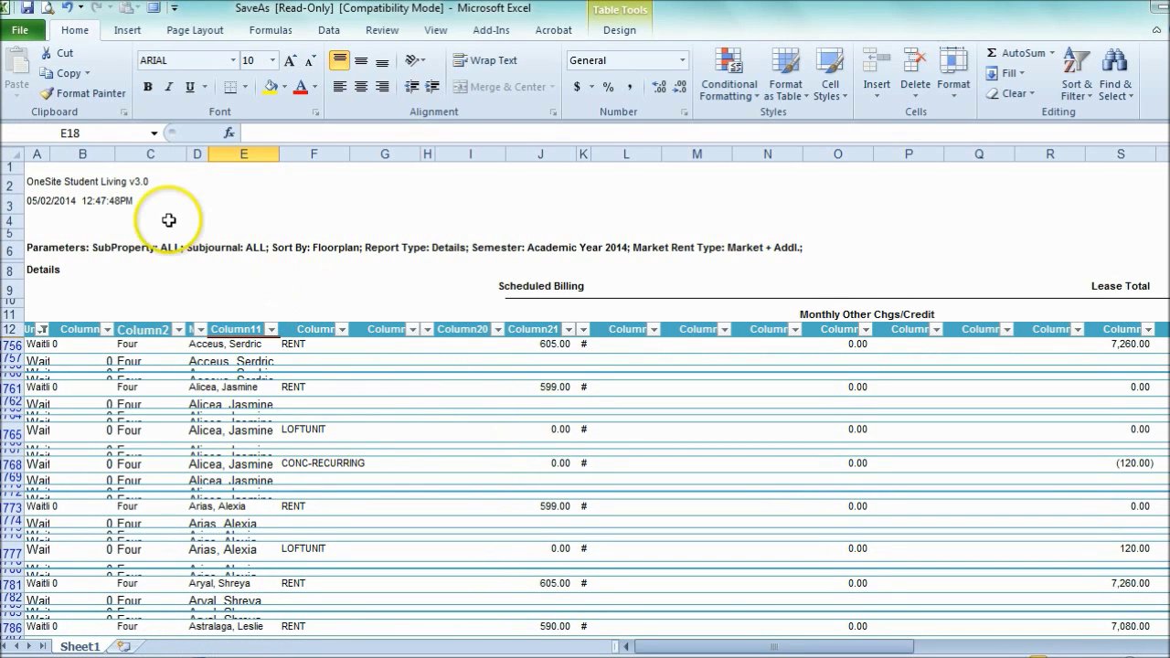
Set the row height of the whole sheet to 12.
left_click(13, 154)
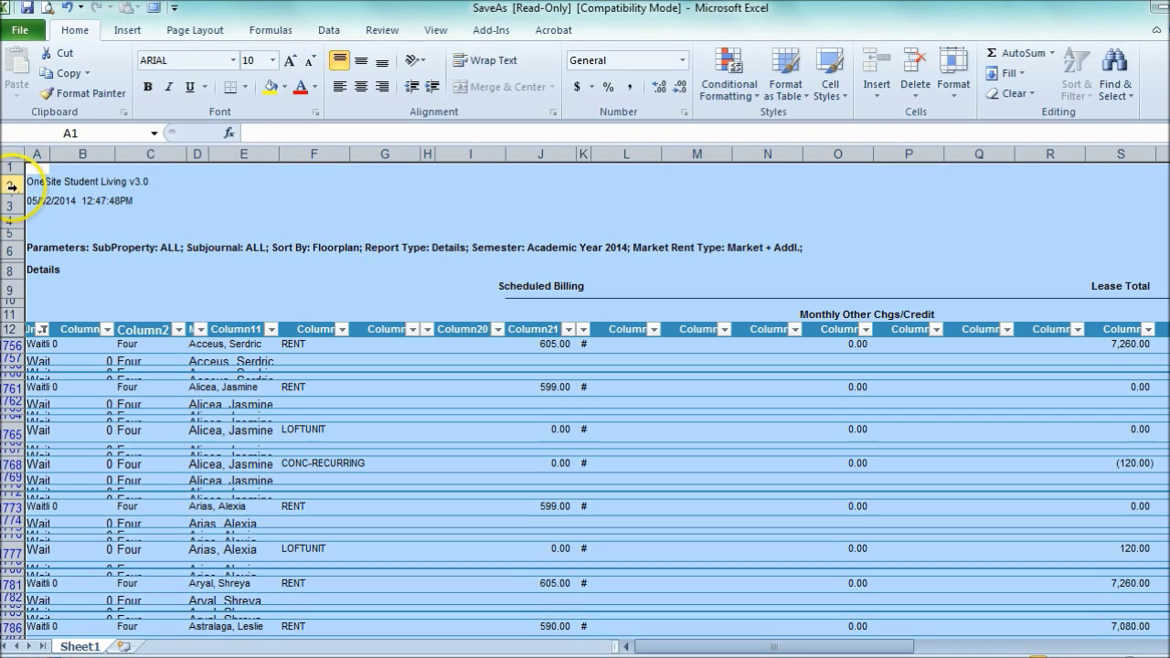
right_click(13, 187)
left_click(99, 389)
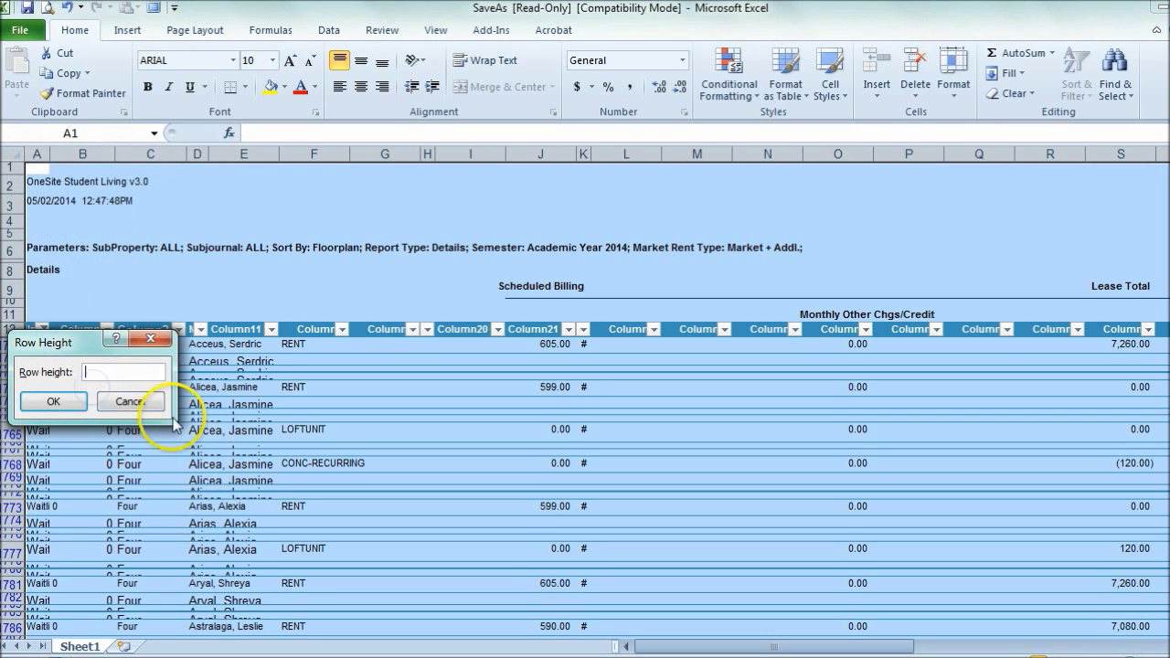
type("12")
key("Return")
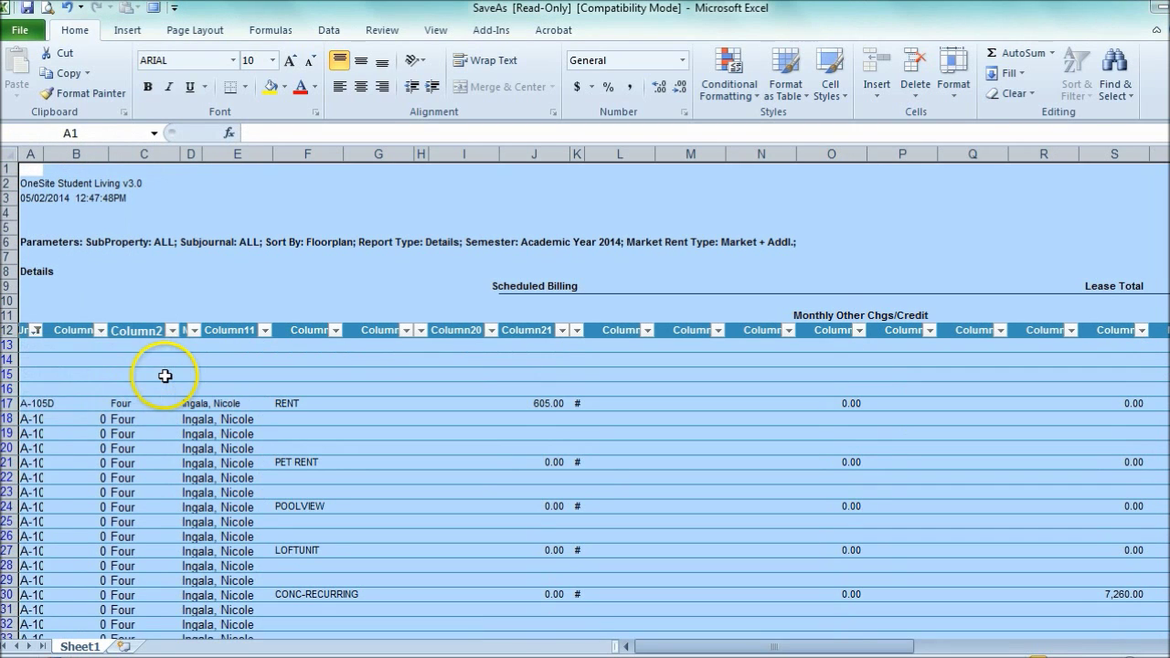
left_click(207, 478)
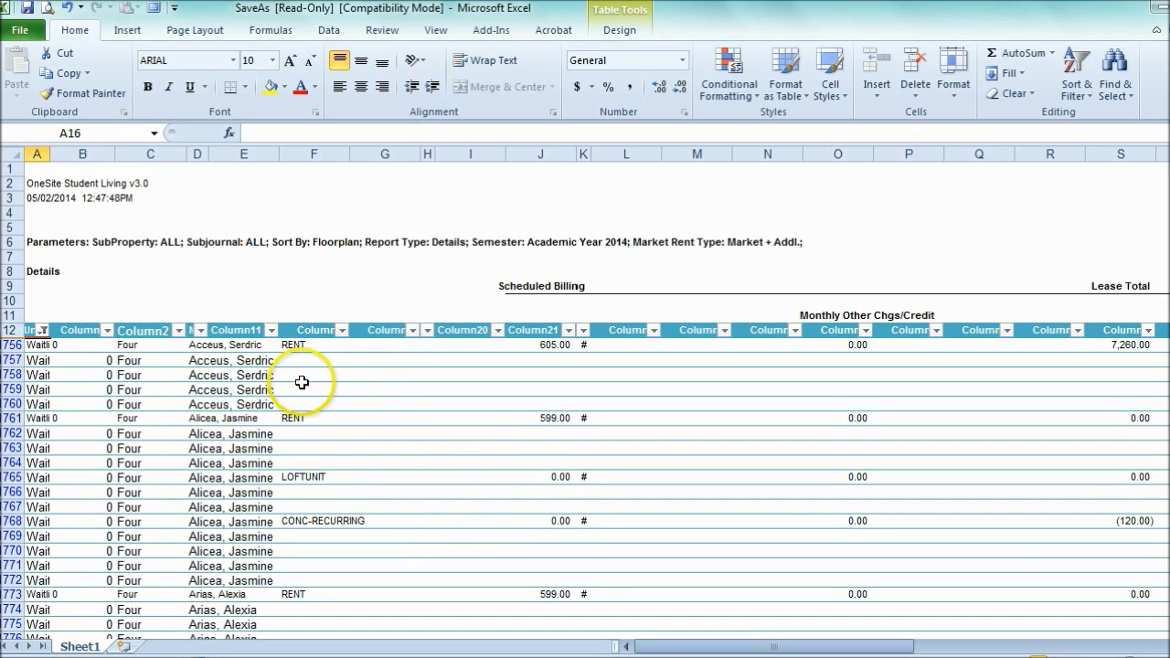
Filter the transaction code column to show only POOLVIEW charges and look through the matching residents.
left_click(299, 477)
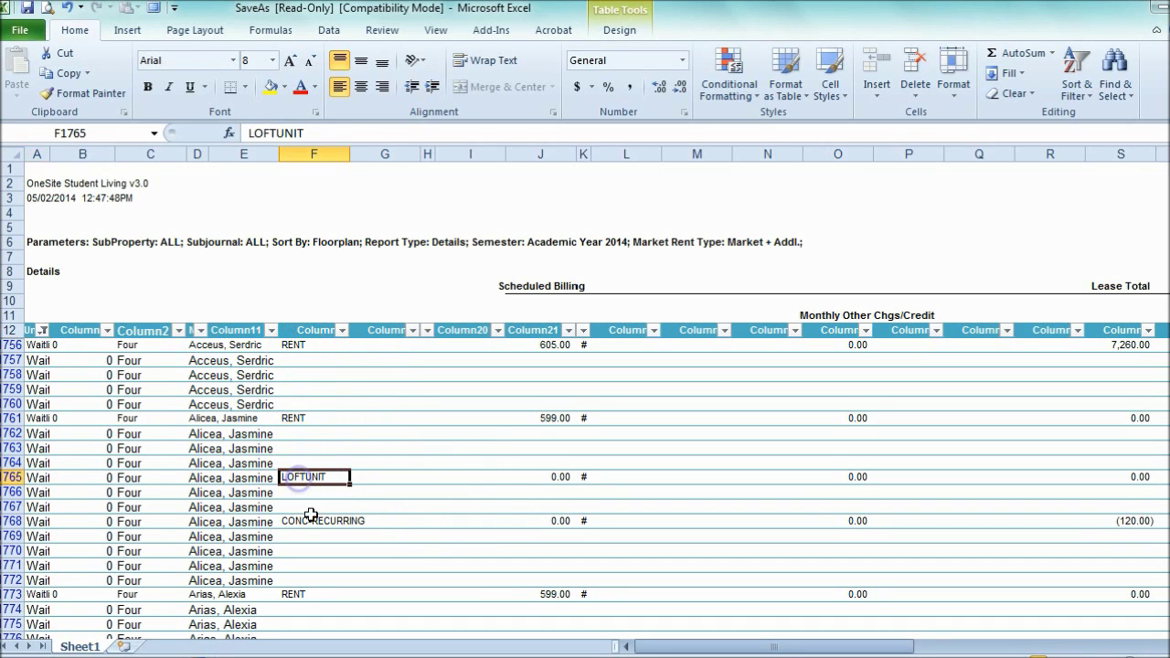
left_click(311, 521)
left_click(291, 422)
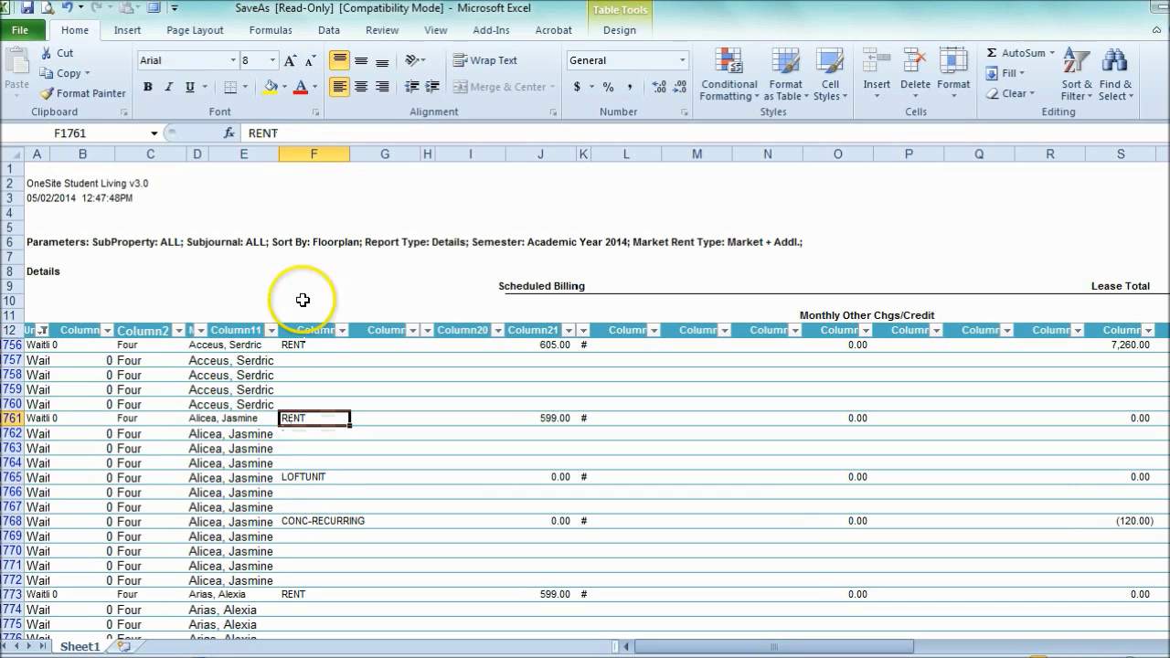
left_click(342, 334)
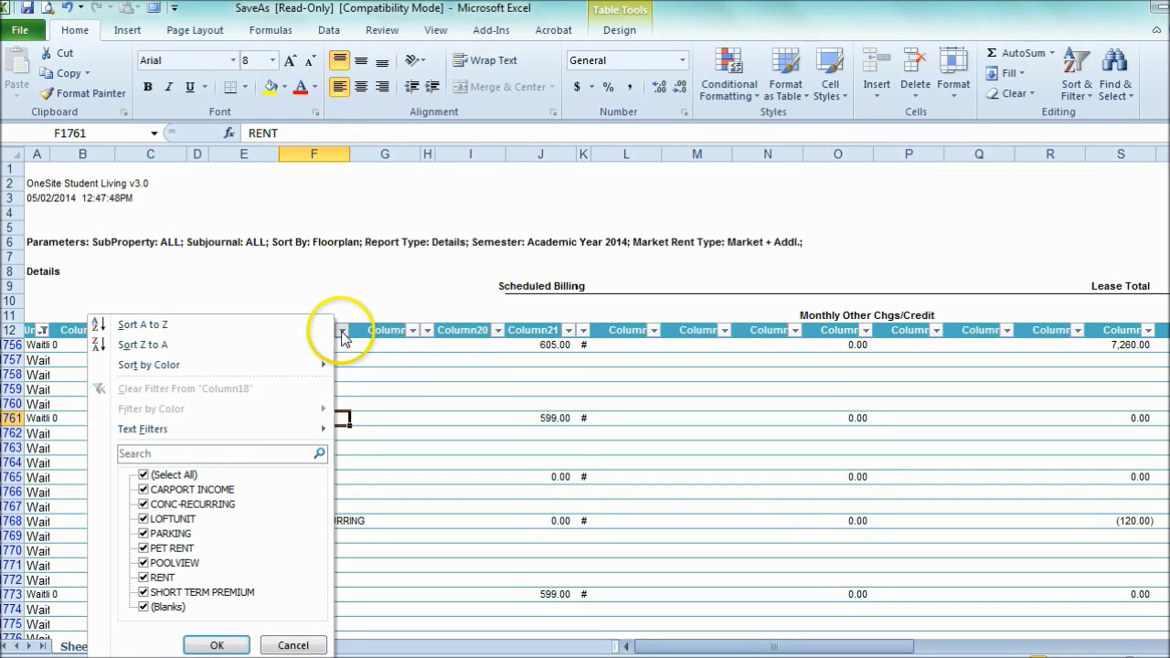
left_click(144, 475)
left_click(153, 562)
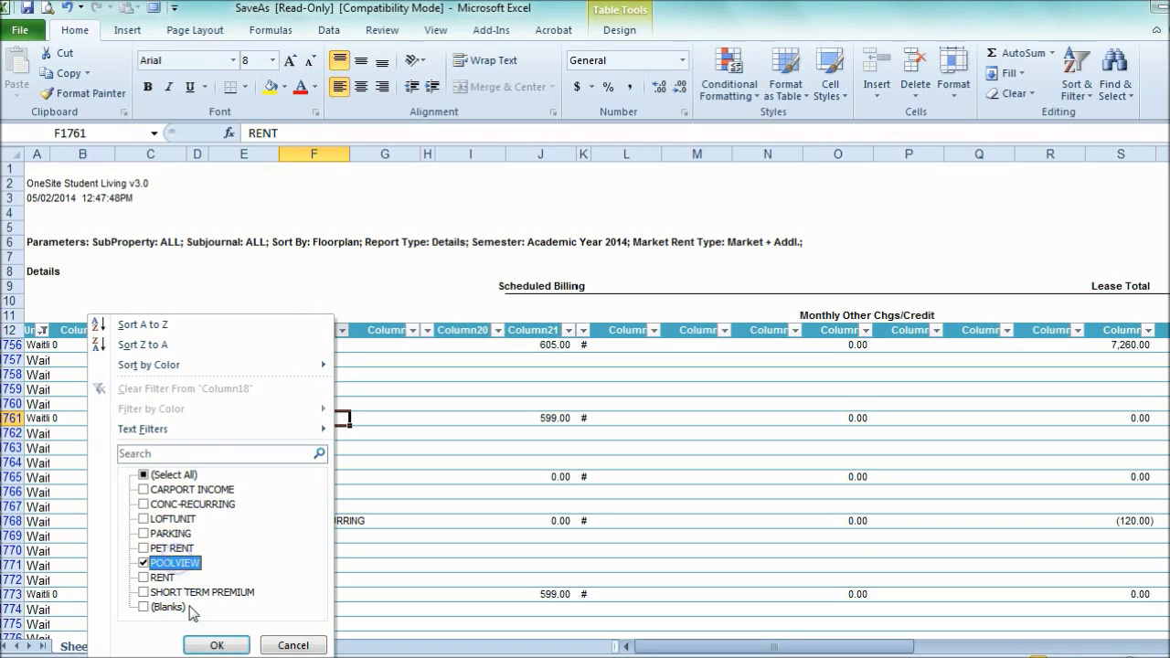
left_click(206, 646)
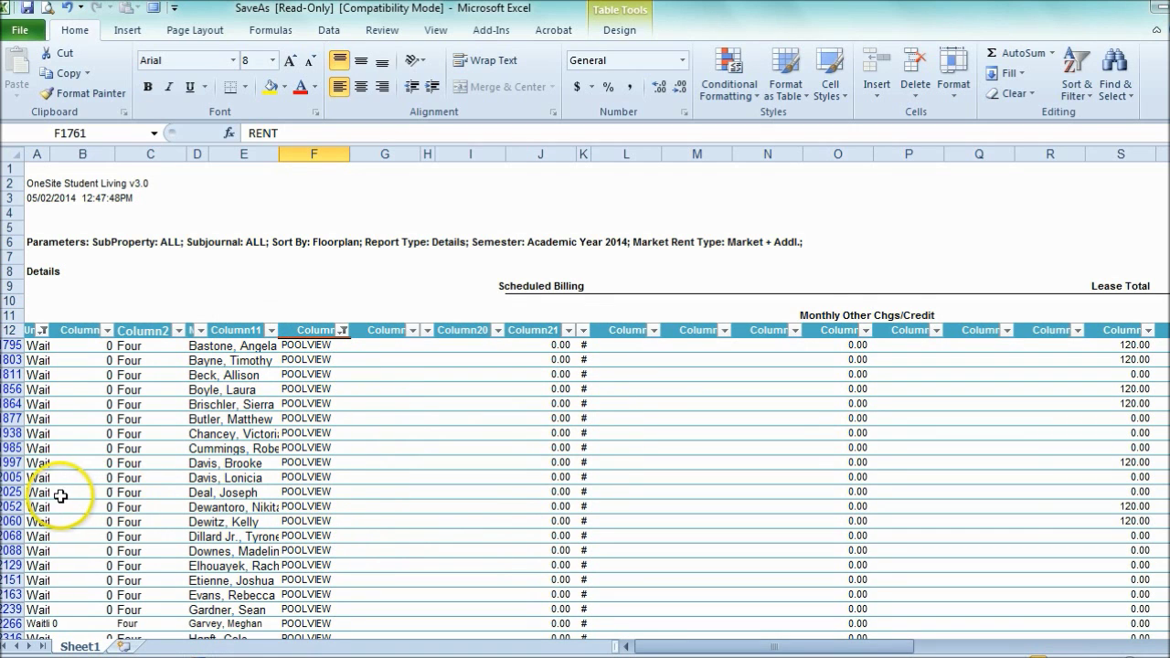
scroll(296, 449, "down", 9)
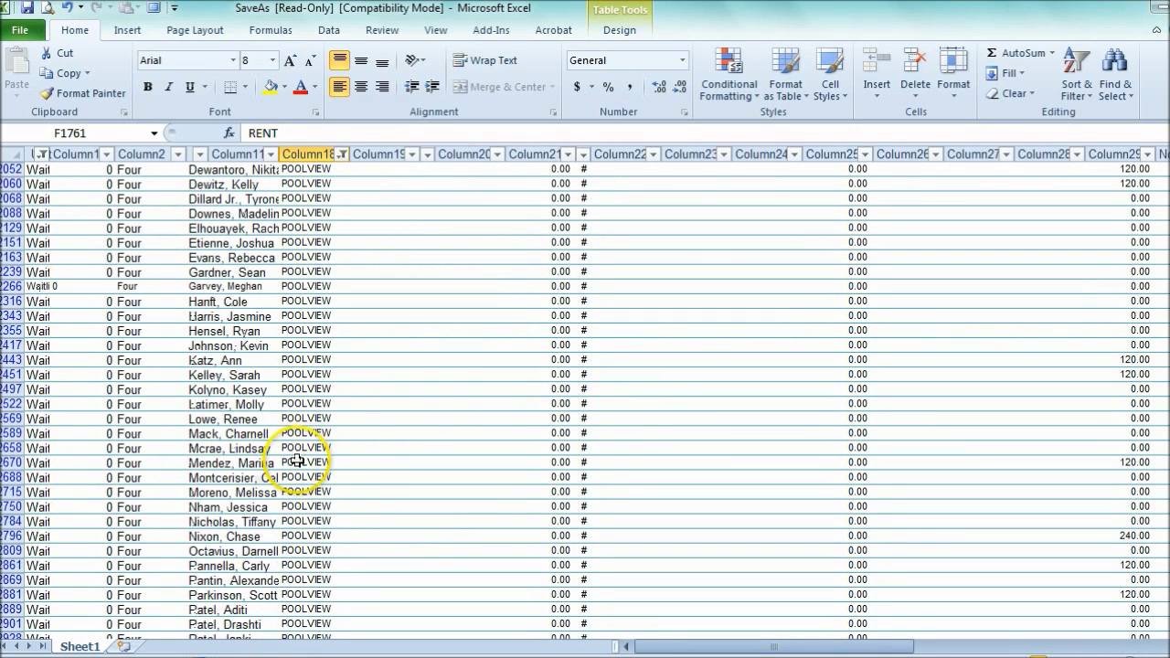
Turn on the total row for the filtered rent roll table.
scroll(585, 402, "down", 9)
scroll(585, 403, "up", 20)
left_click(622, 32)
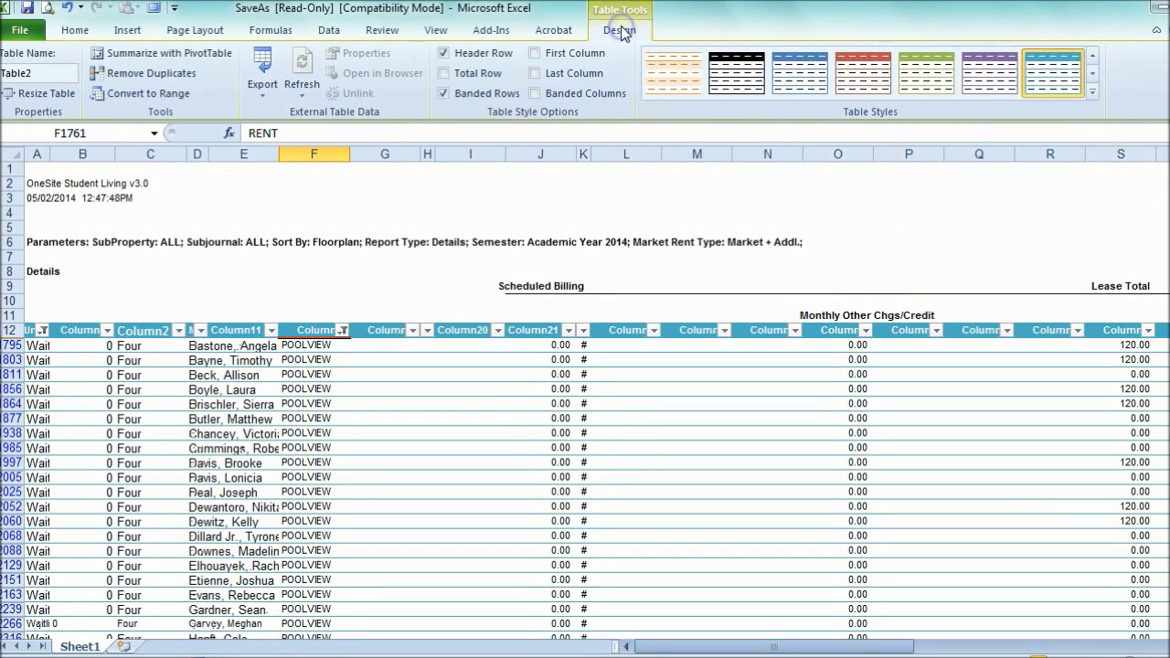
left_click(633, 35)
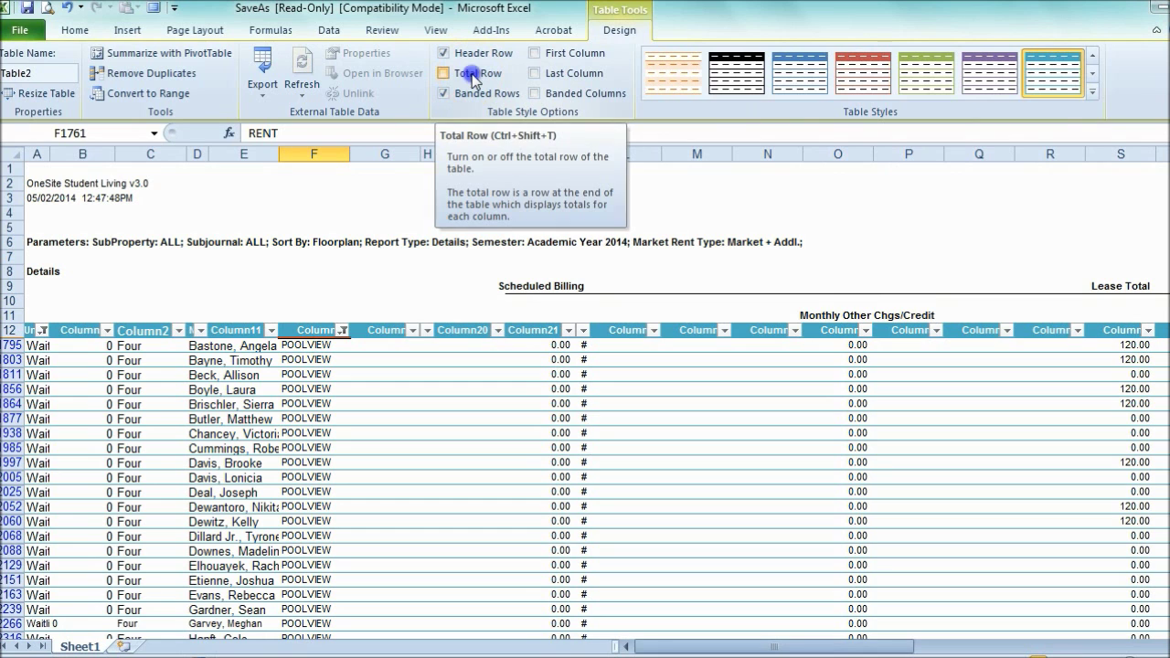
left_click(445, 73)
Set the total row cell under the transaction code column to the Count function.
left_click_drag(1169, 261, 1169, 403)
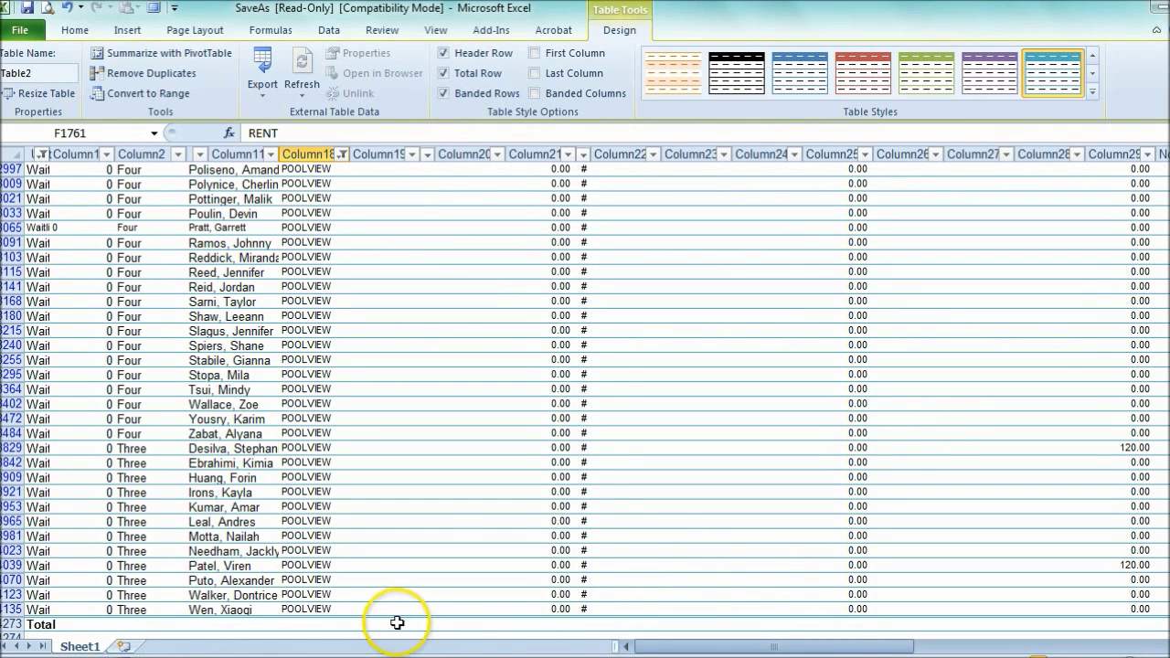
left_click(309, 625)
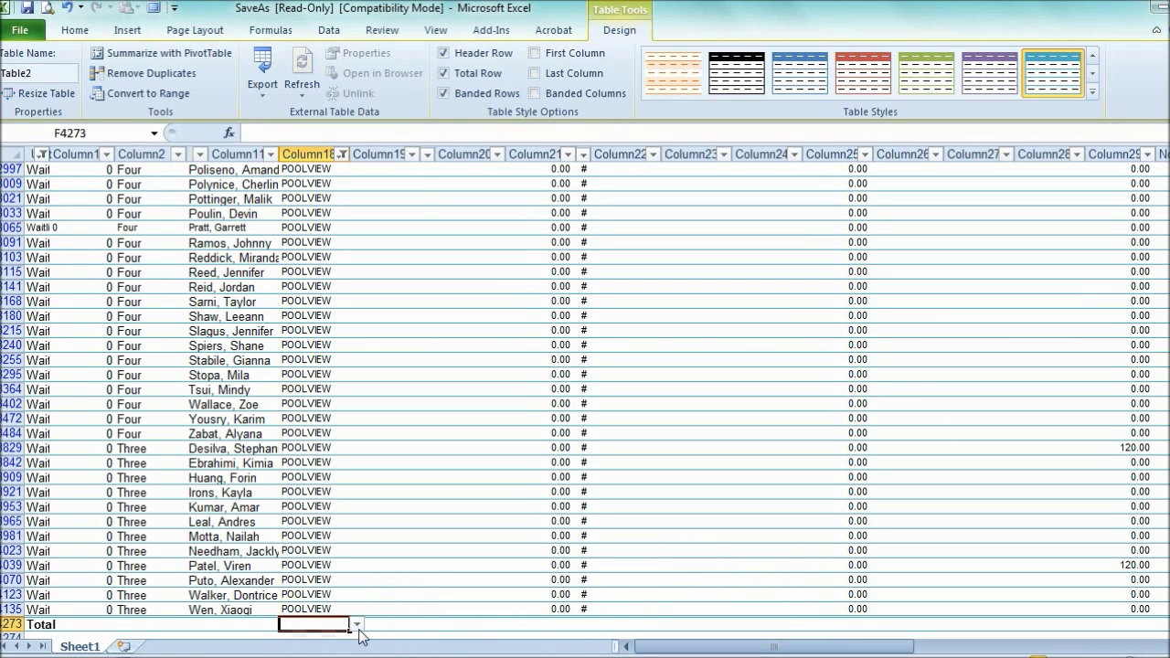
left_click(356, 627)
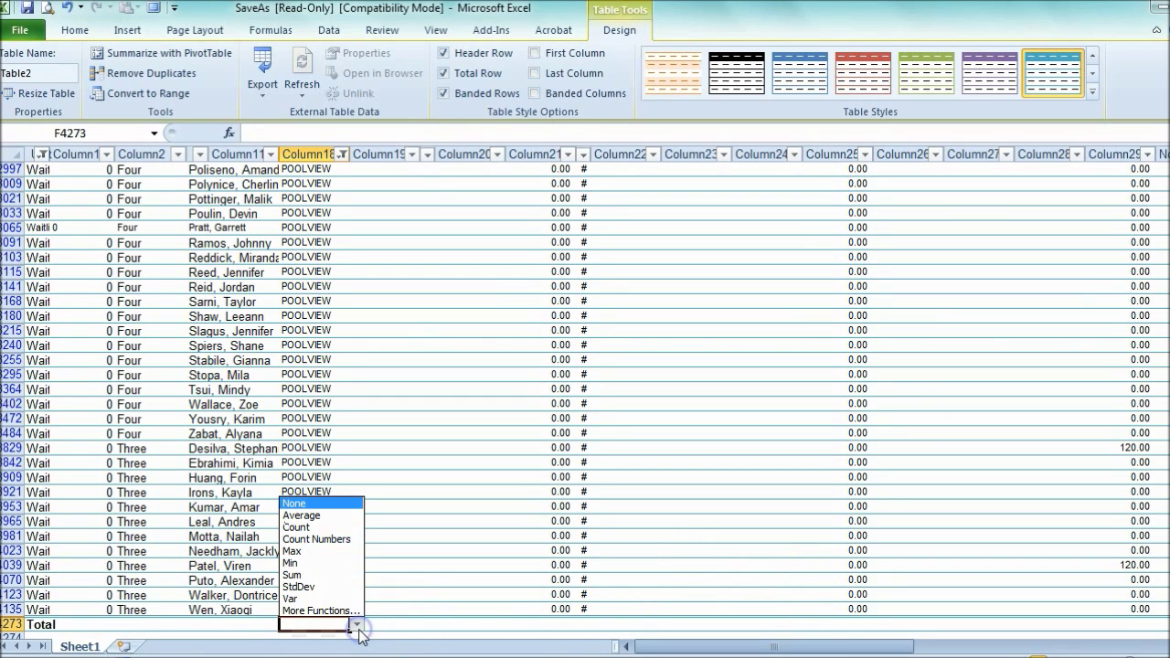
left_click(322, 527)
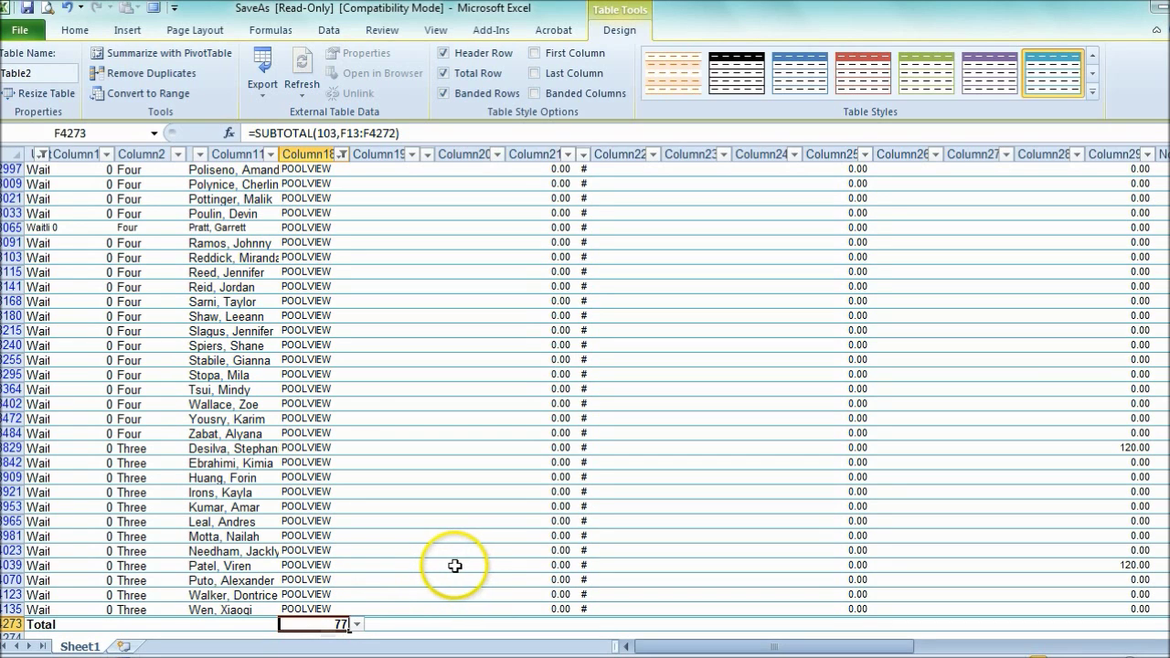
Change the transaction code column filter to show only LOFTUNIT charges instead of POOLVIEW.
left_click(343, 157)
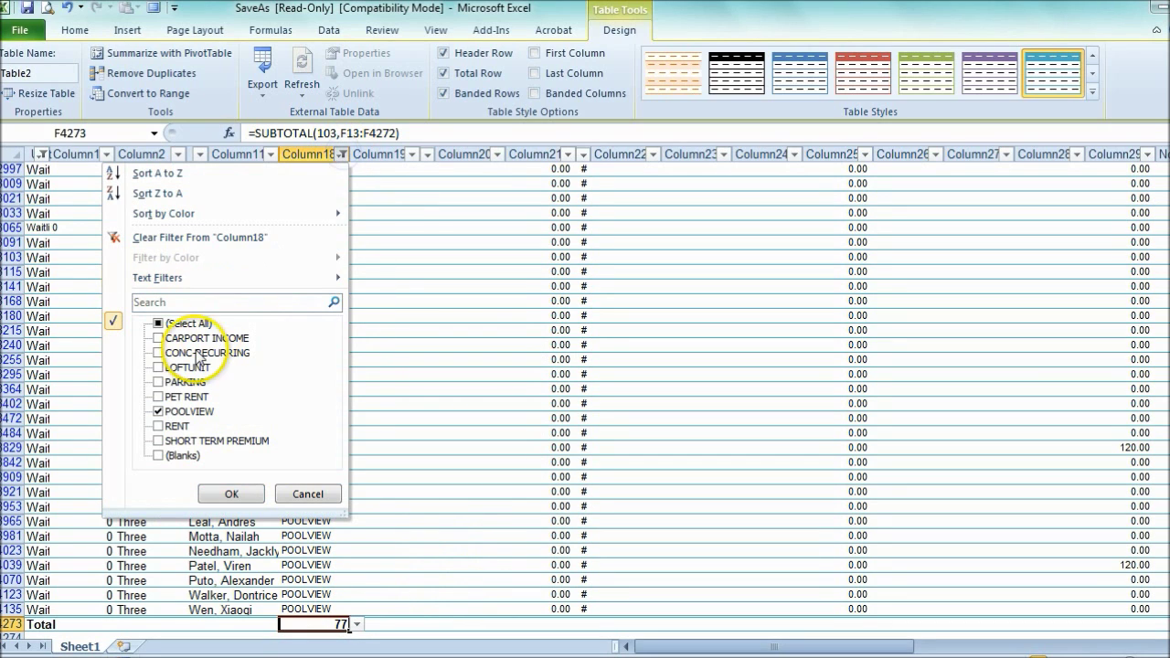
left_click(159, 368)
left_click(158, 411)
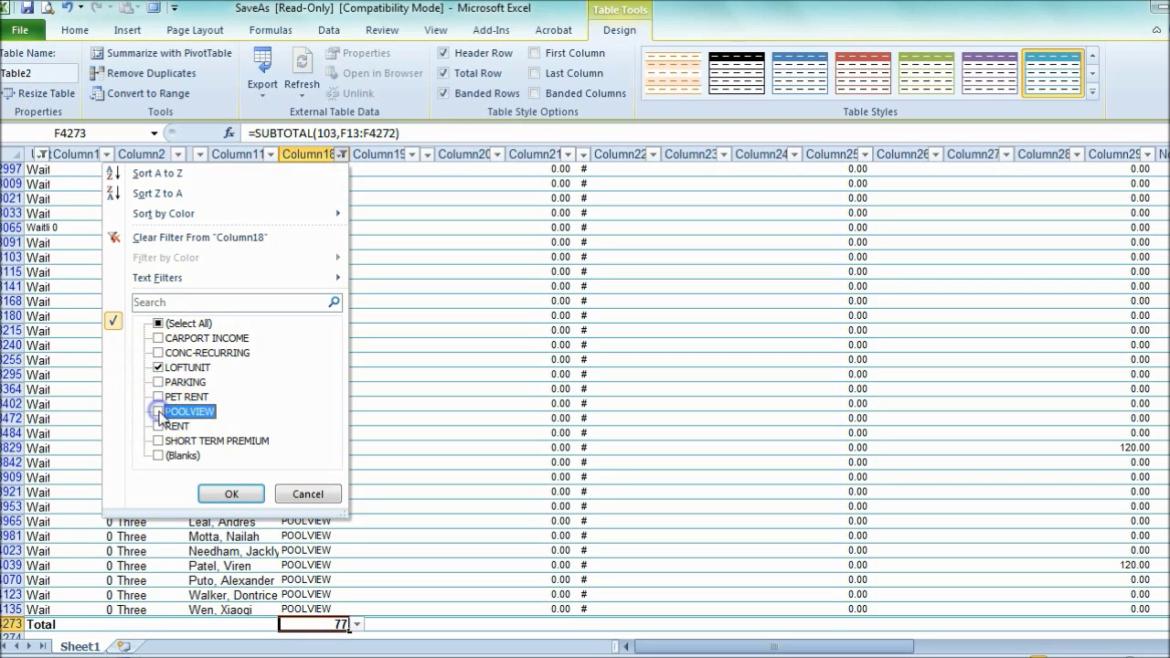
left_click(224, 492)
scroll(445, 447, "up", 6)
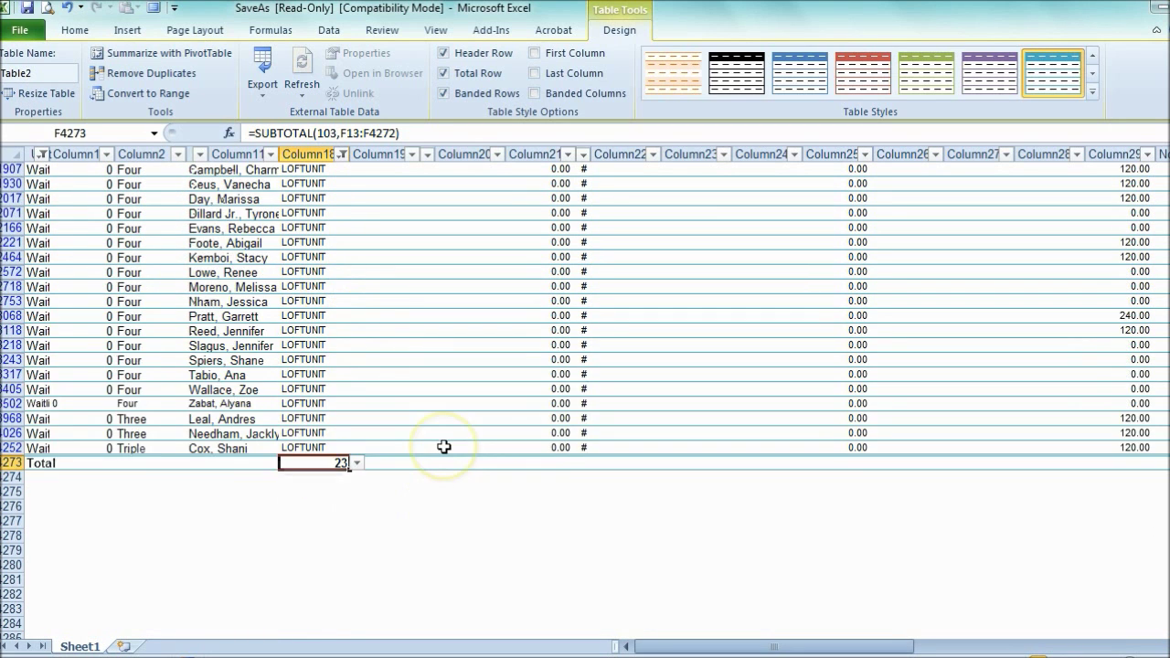